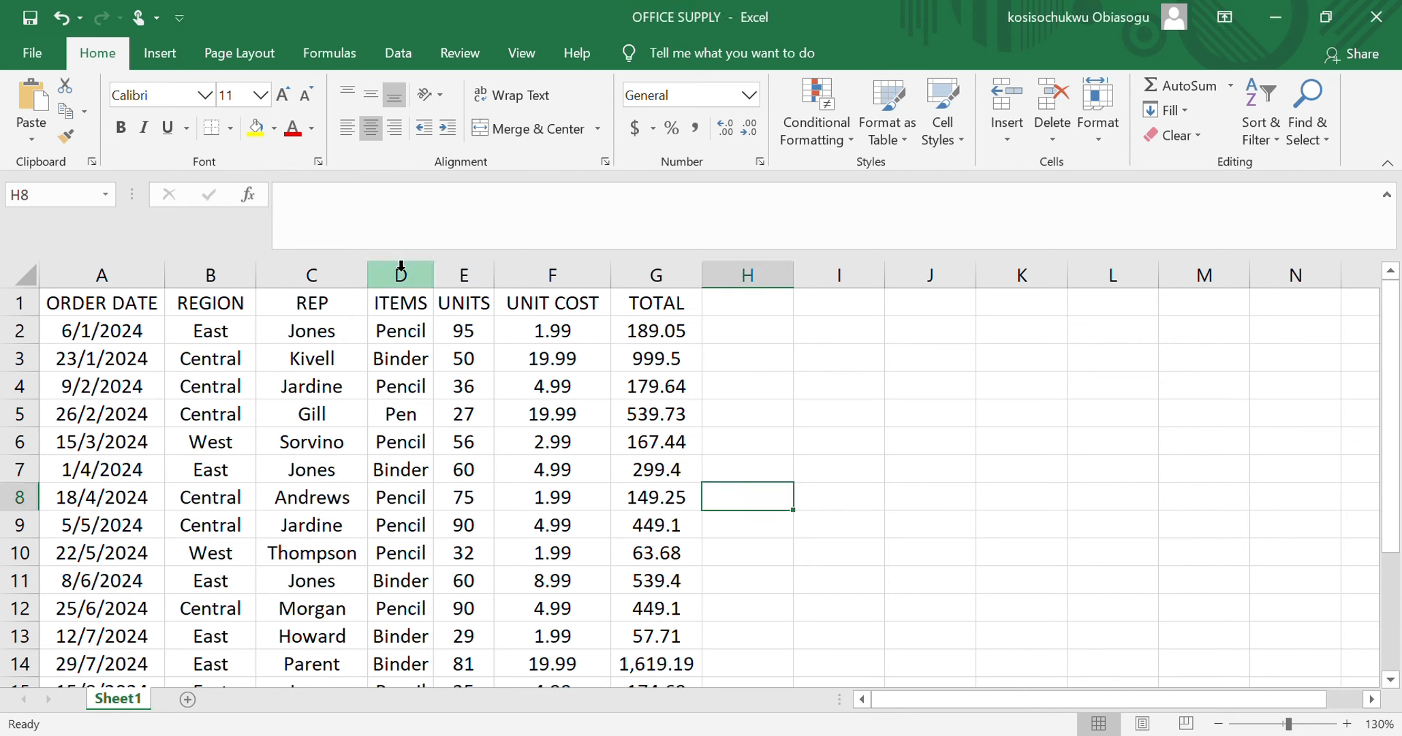
# - Hide the ITEMS column (D) and unhide it
pyautogui.click(404, 279)
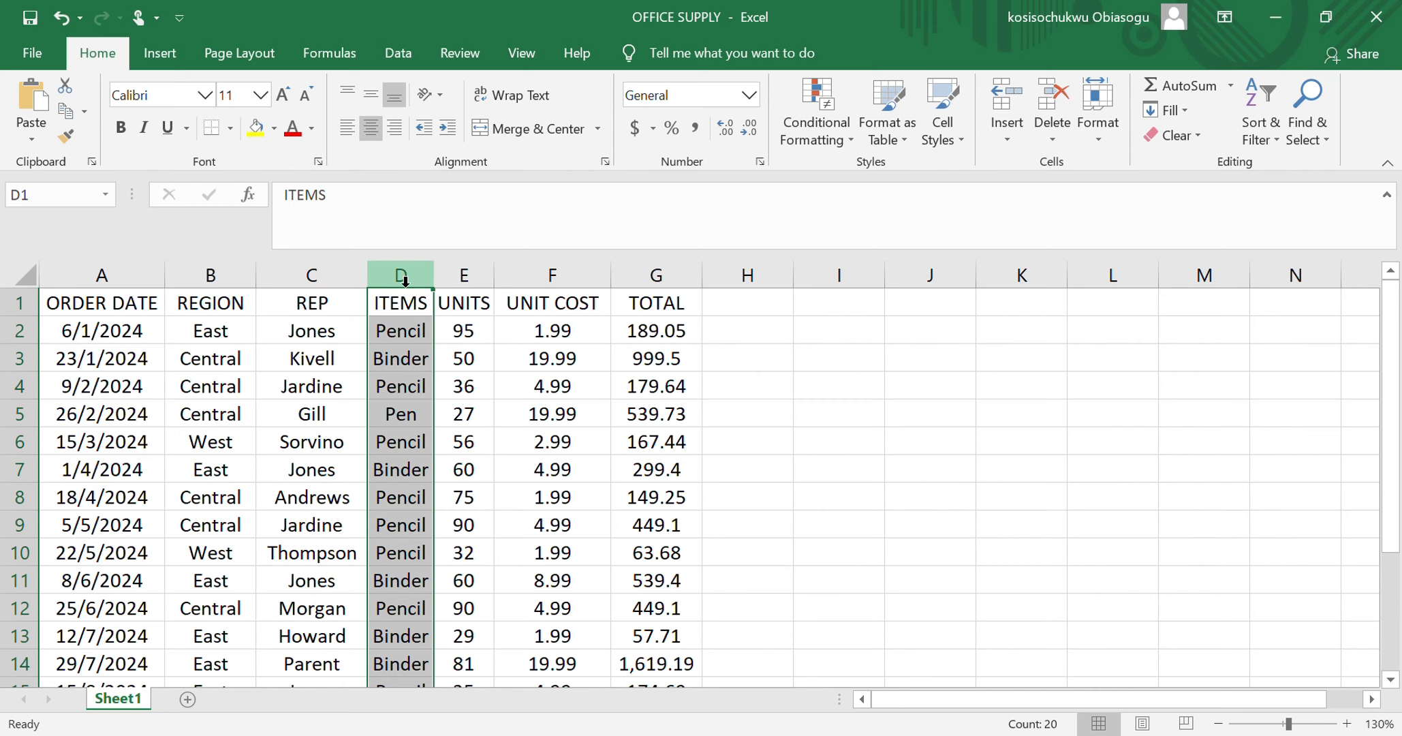
pyautogui.rightClick(405, 279)
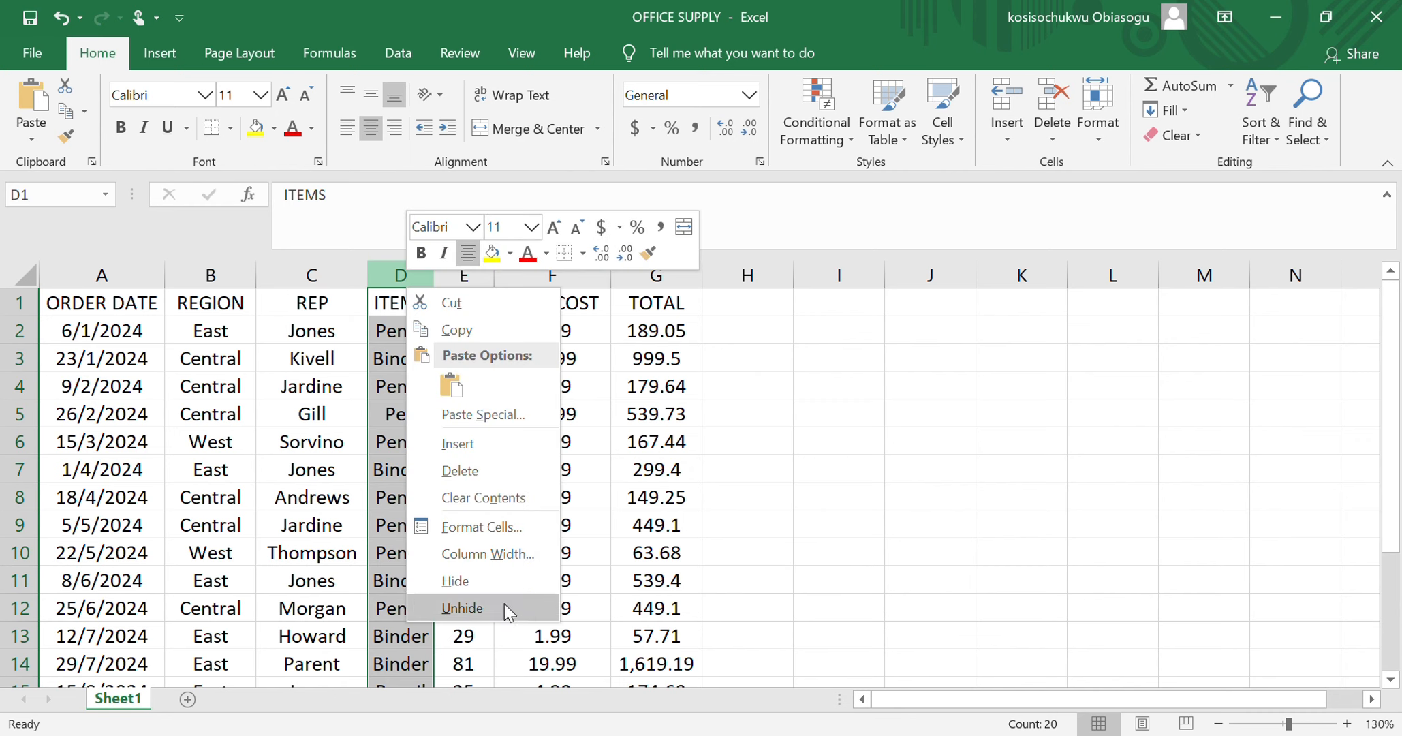
pyautogui.click(465, 579)
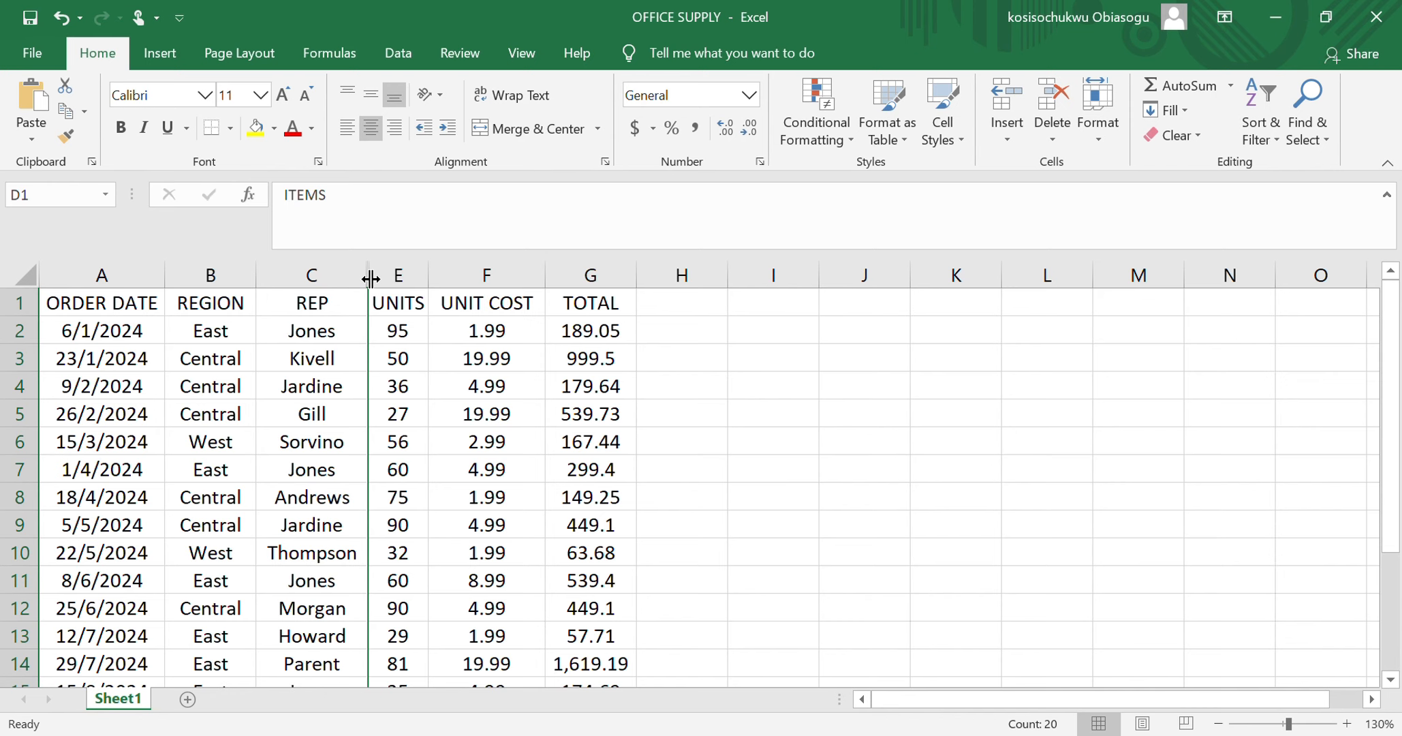
pyautogui.rightClick(371, 279)
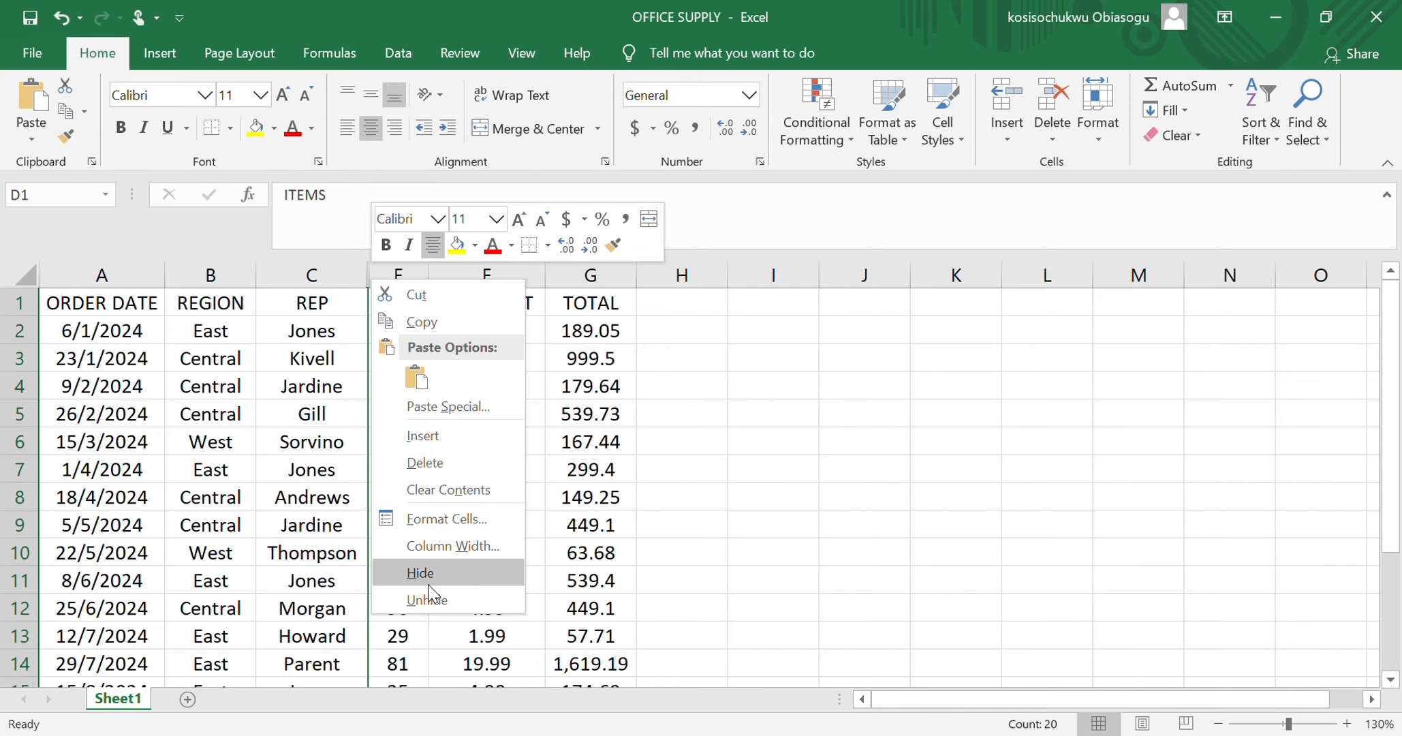
pyautogui.click(428, 600)
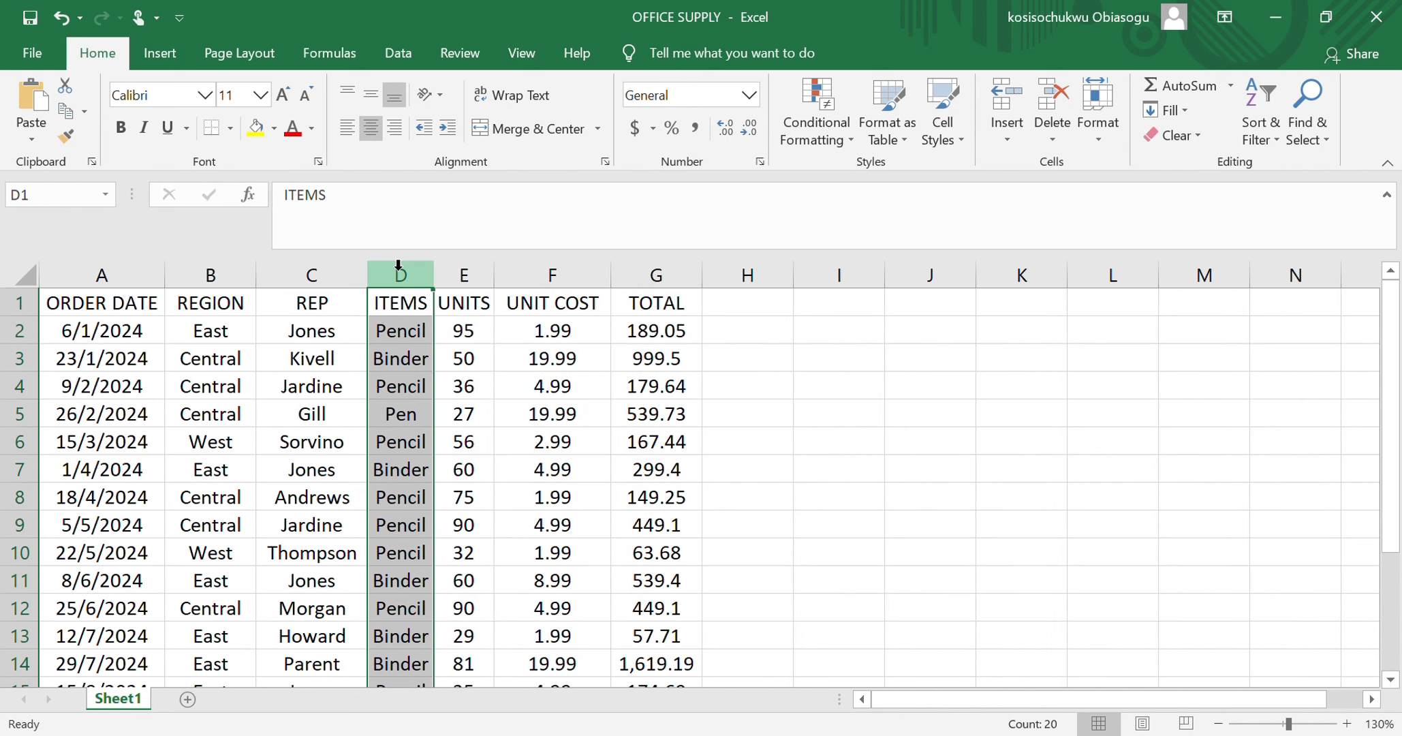
# - Hide the ITEMS column again and restore it directly from the hidden boundary between columns C and E
pyautogui.rightClick(400, 276)
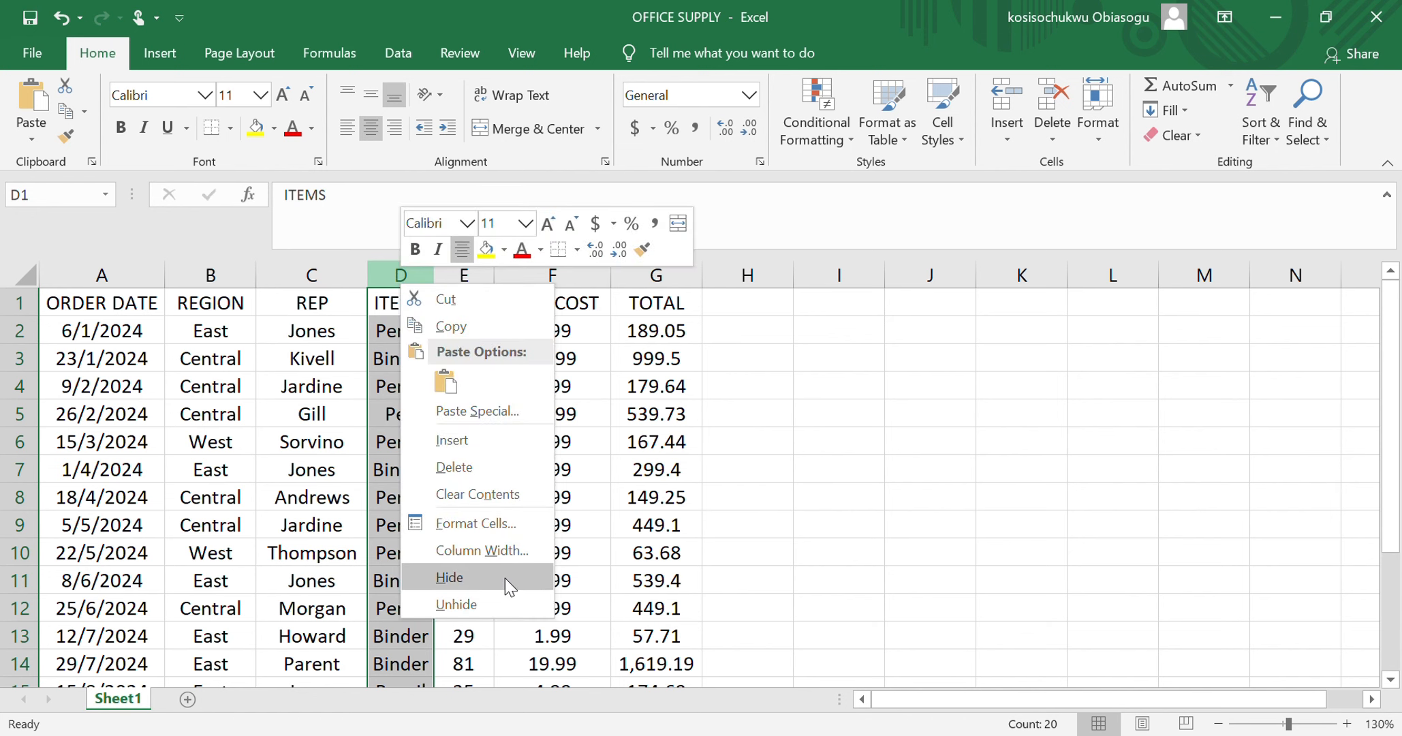
pyautogui.click(476, 577)
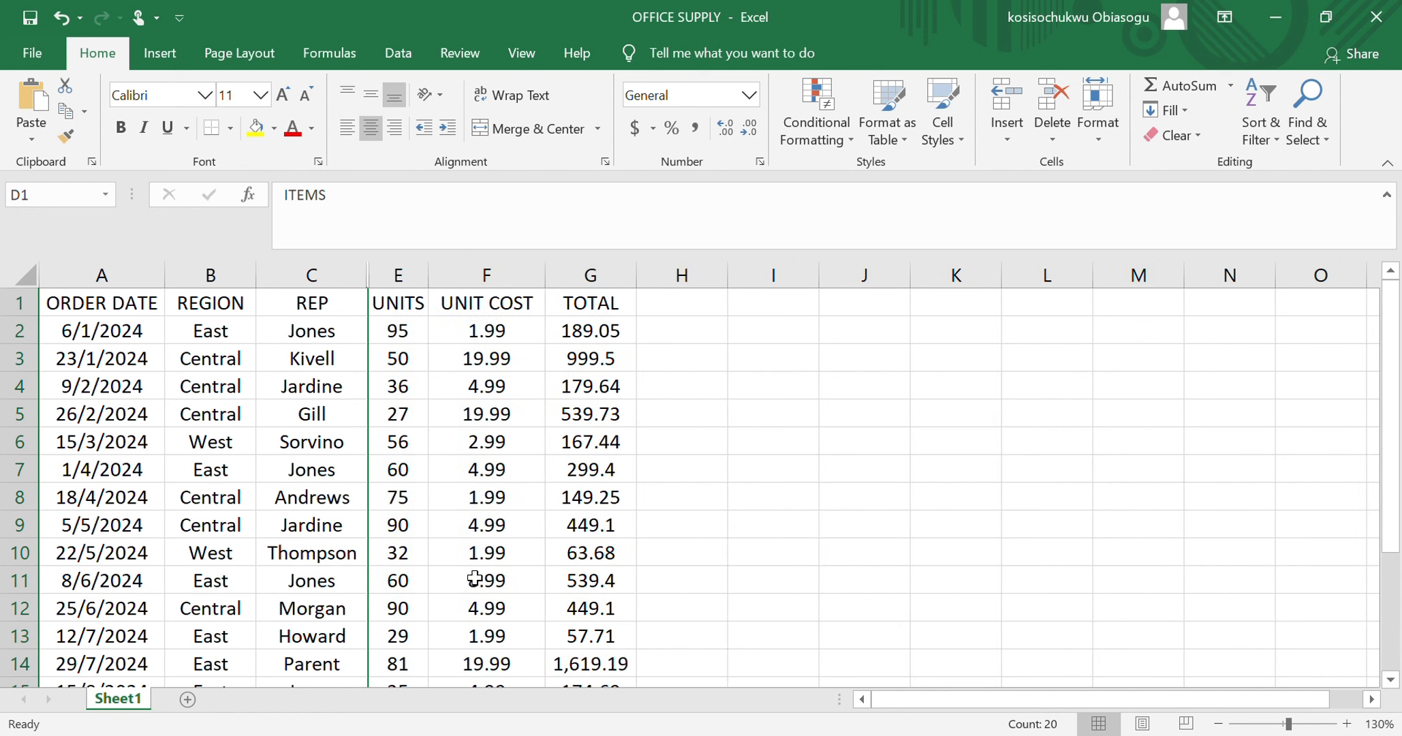
pyautogui.doubleClick(369, 281)
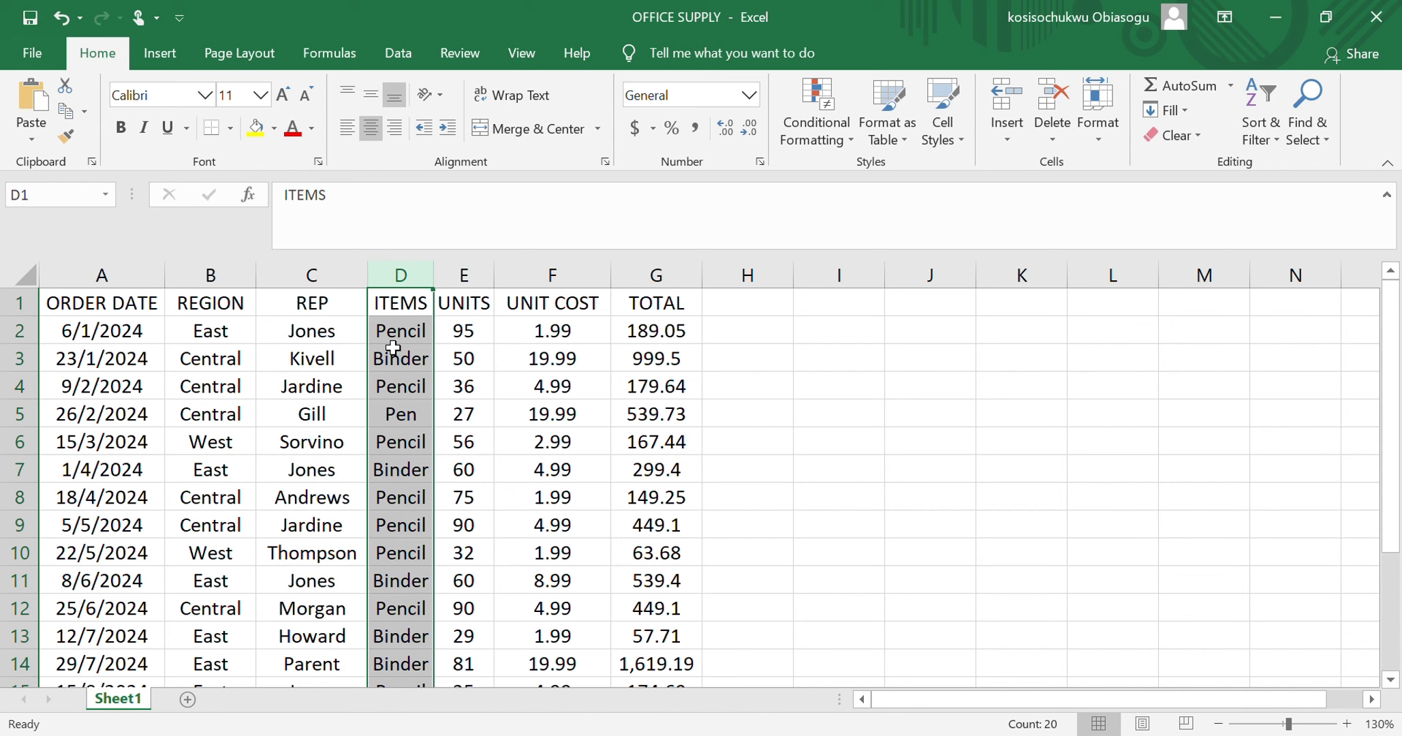
pyautogui.click(503, 402)
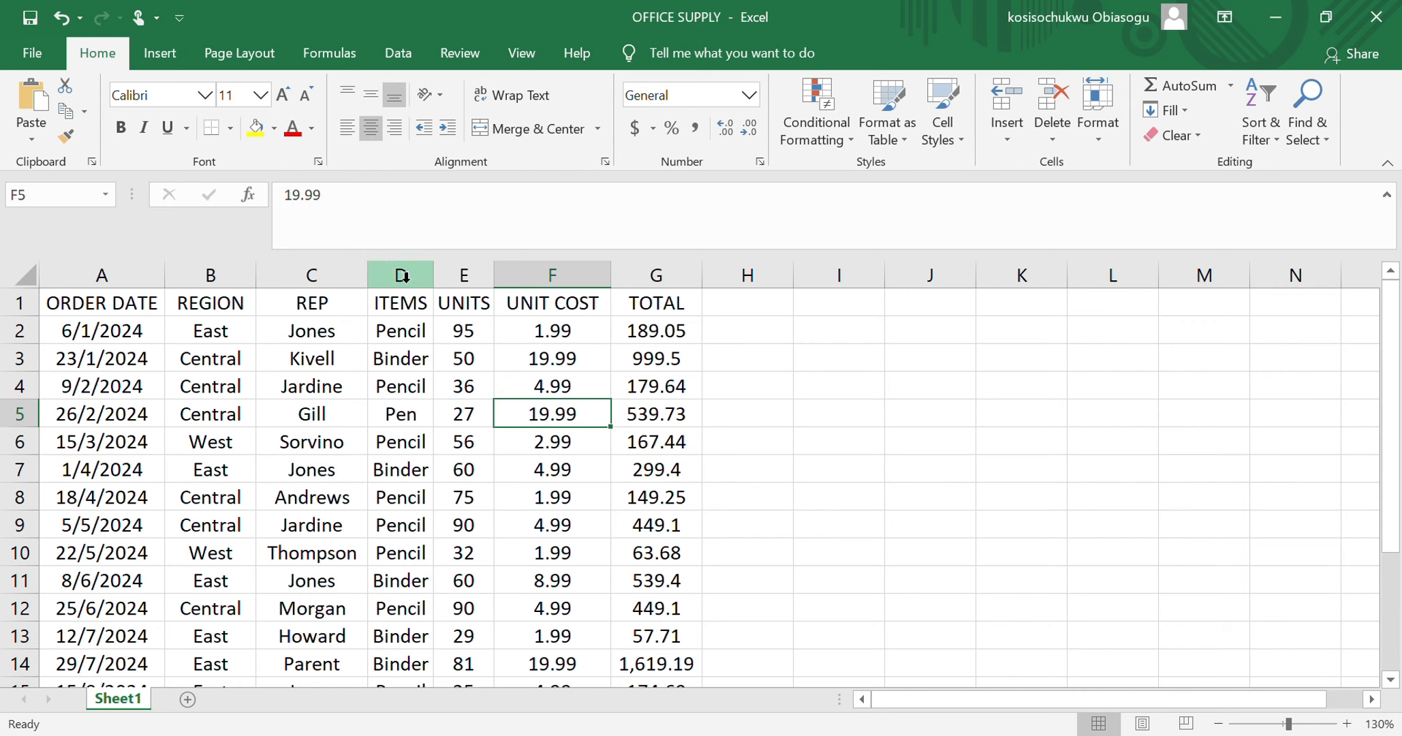
# - Hide the adjacent REP and ITEMS columns (C and D) together and unhide both from their hidden boundary
pyautogui.click(328, 270)
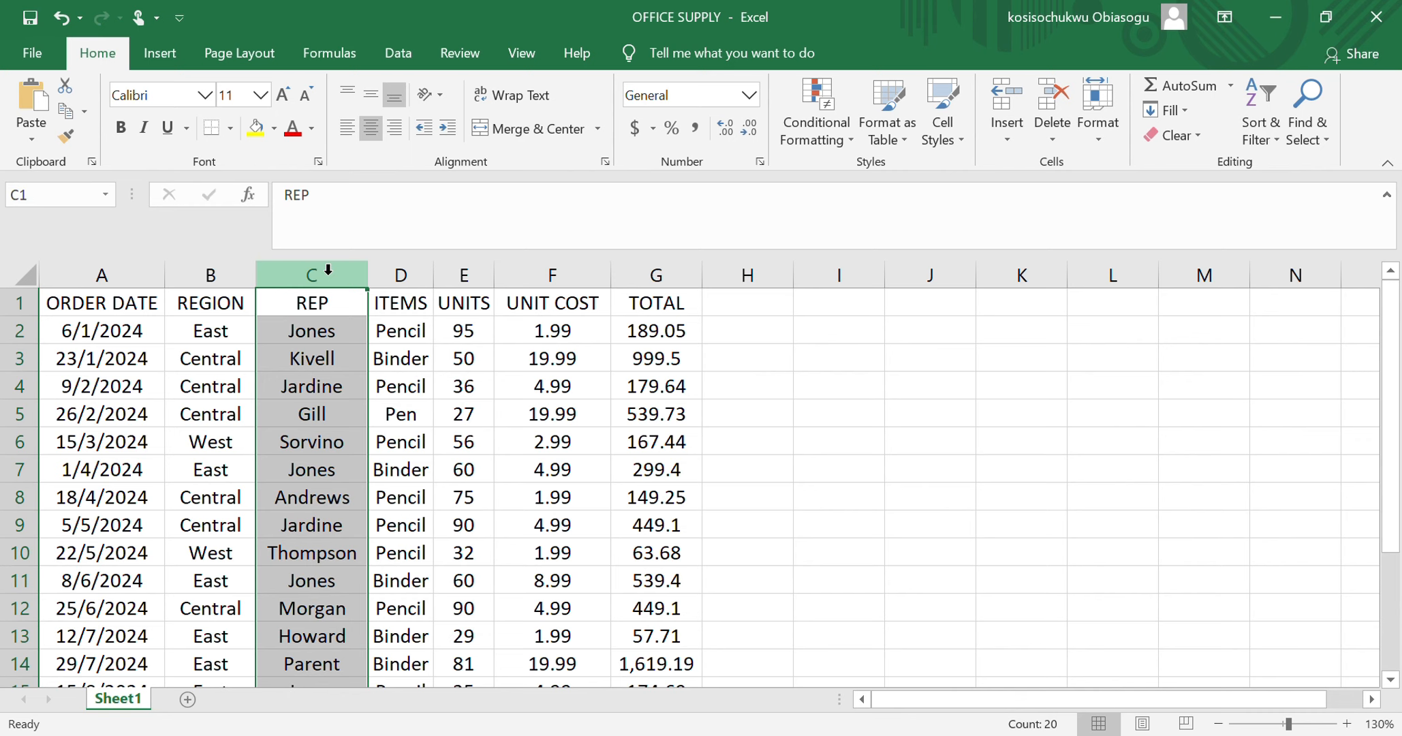
pyautogui.keyDown('shift'); pyautogui.click(401, 273); pyautogui.keyUp('shift')
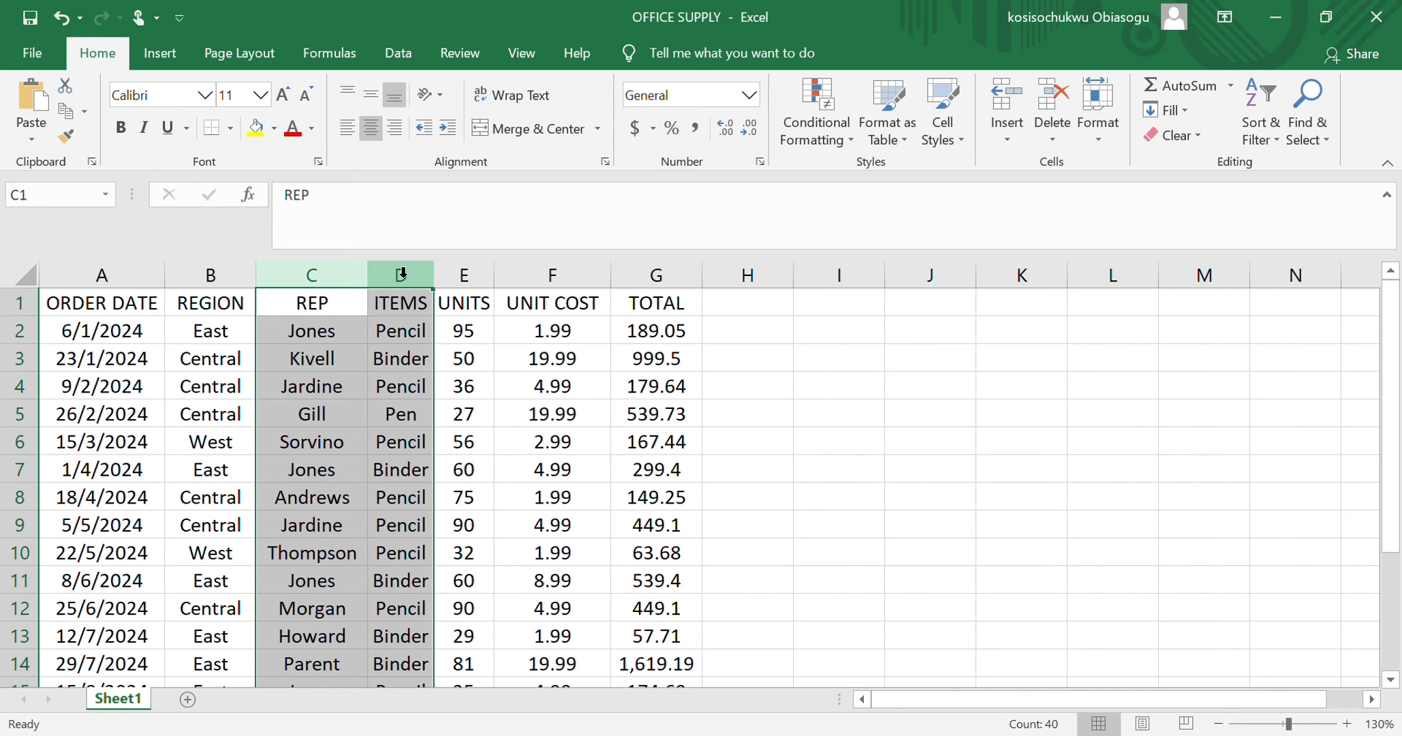
pyautogui.rightClick(381, 332)
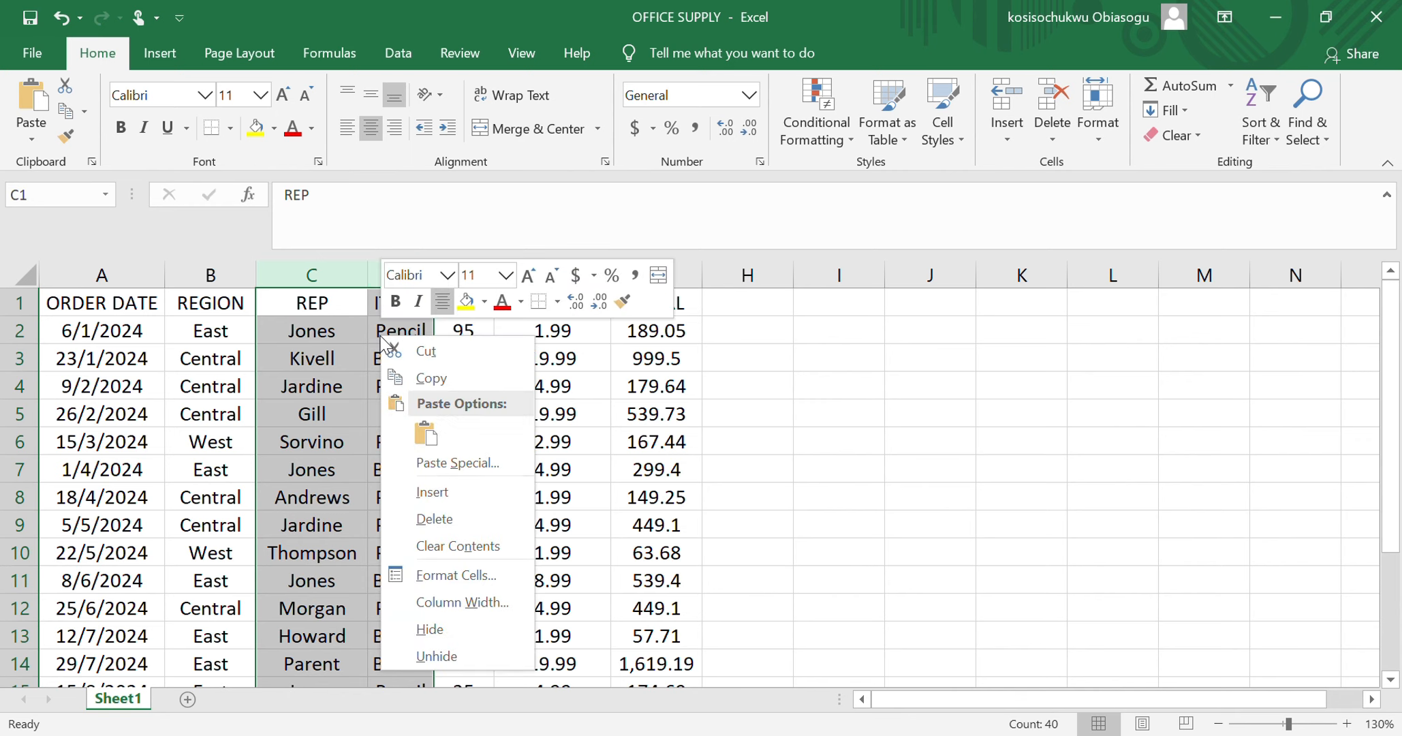
pyautogui.click(419, 627)
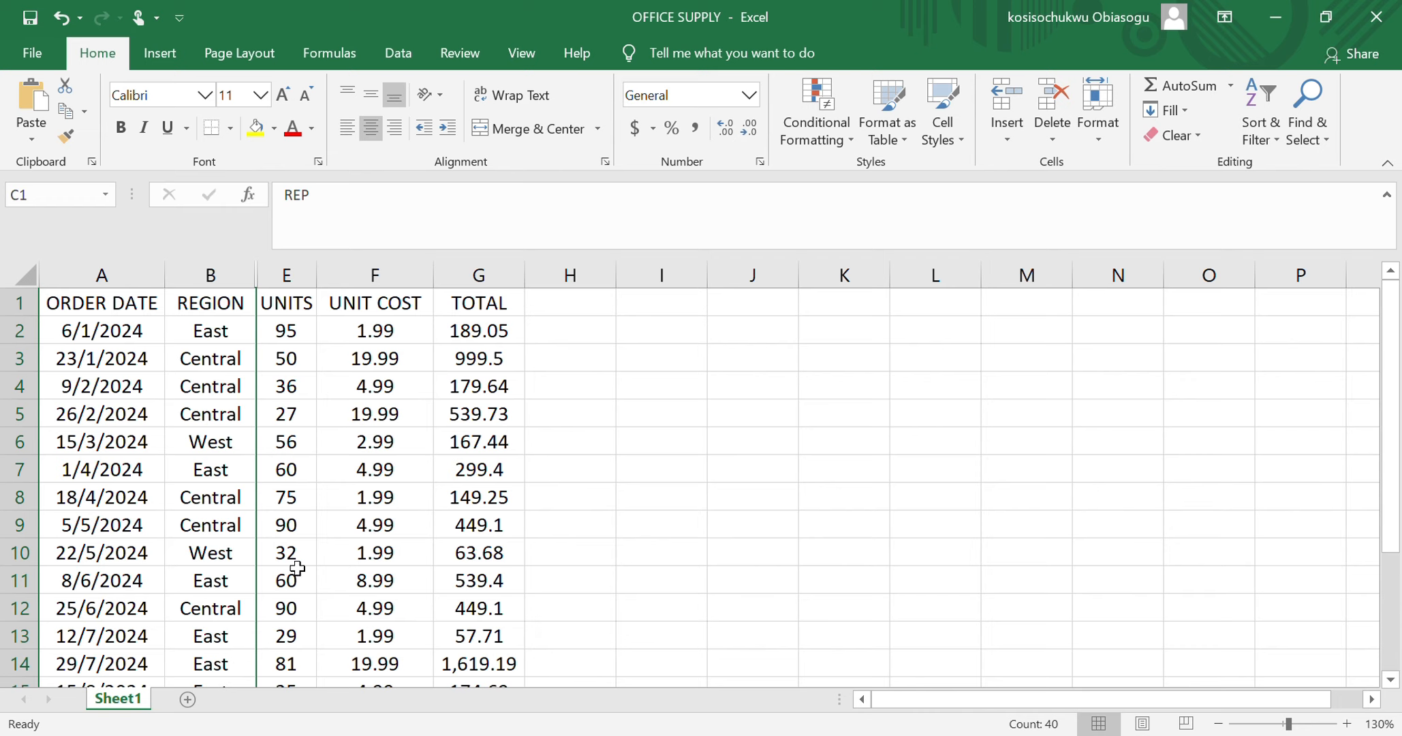
pyautogui.doubleClick(261, 282)
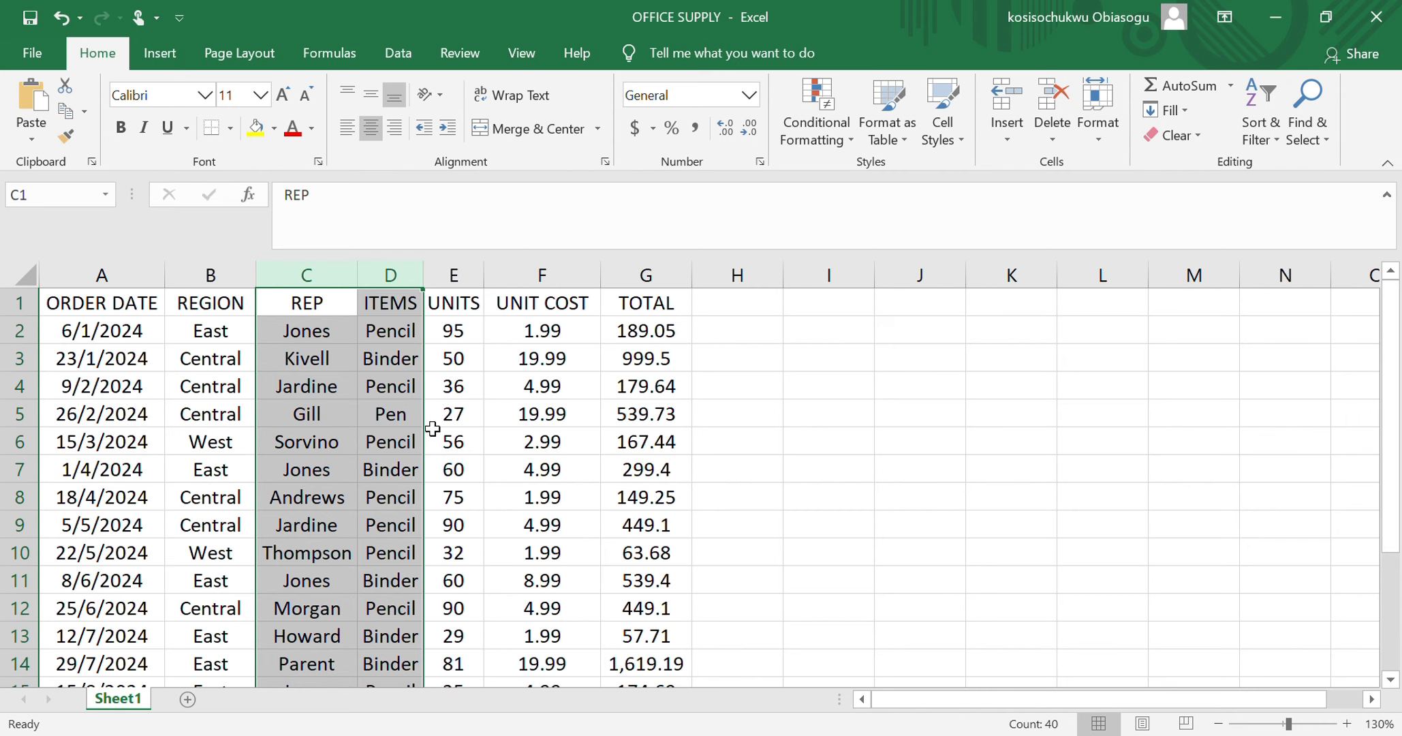
pyautogui.click(428, 366)
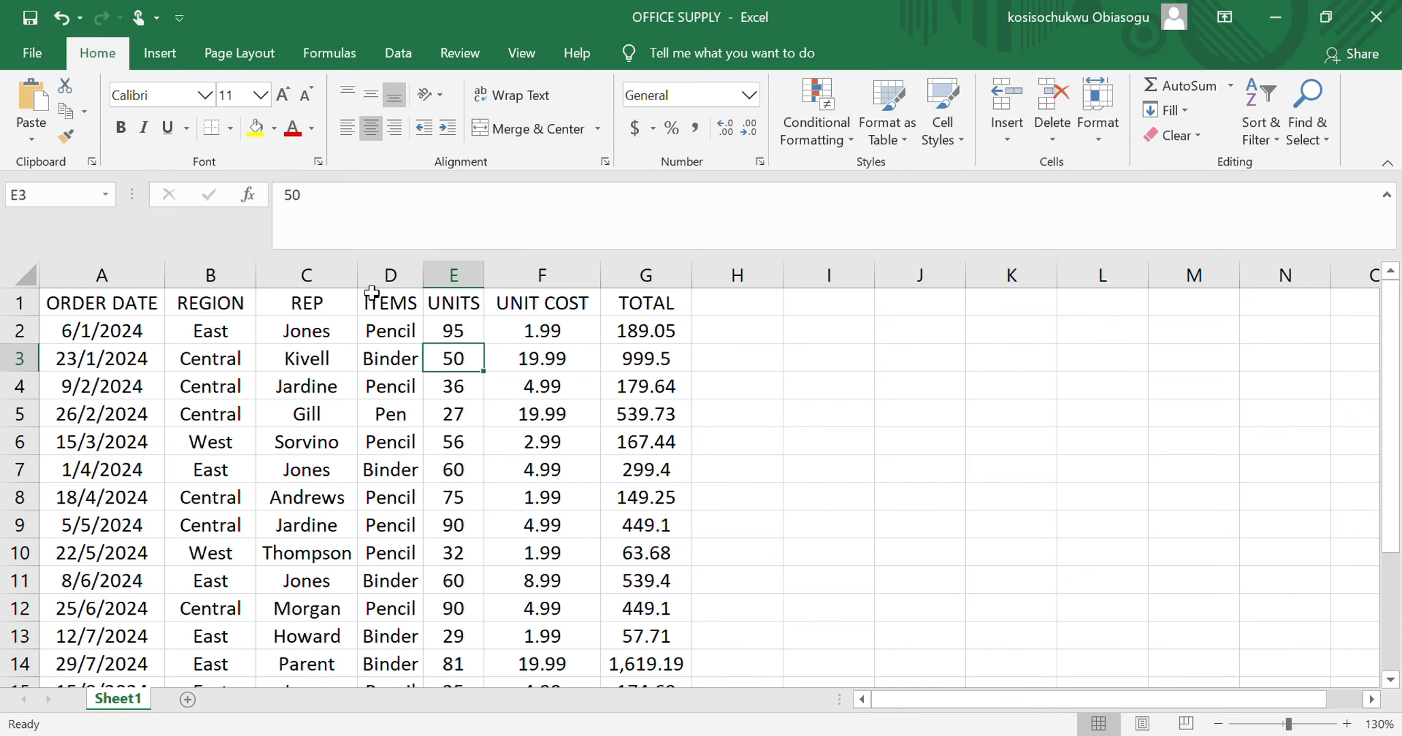
# - Hide the non-adjacent REGION and ITEMS columns (B and D) together
pyautogui.click(199, 272)
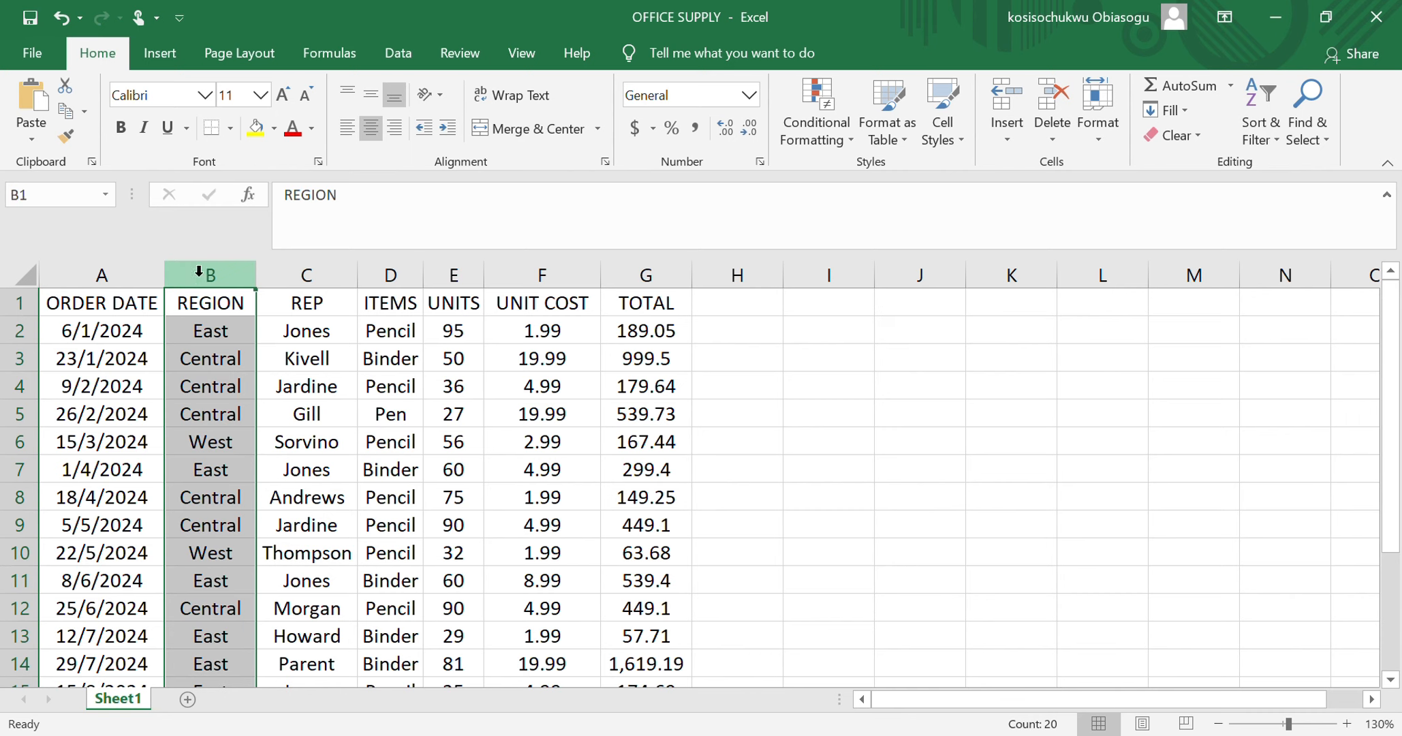
pyautogui.keyDown('ctrl'); pyautogui.click(403, 276); pyautogui.keyUp('ctrl')
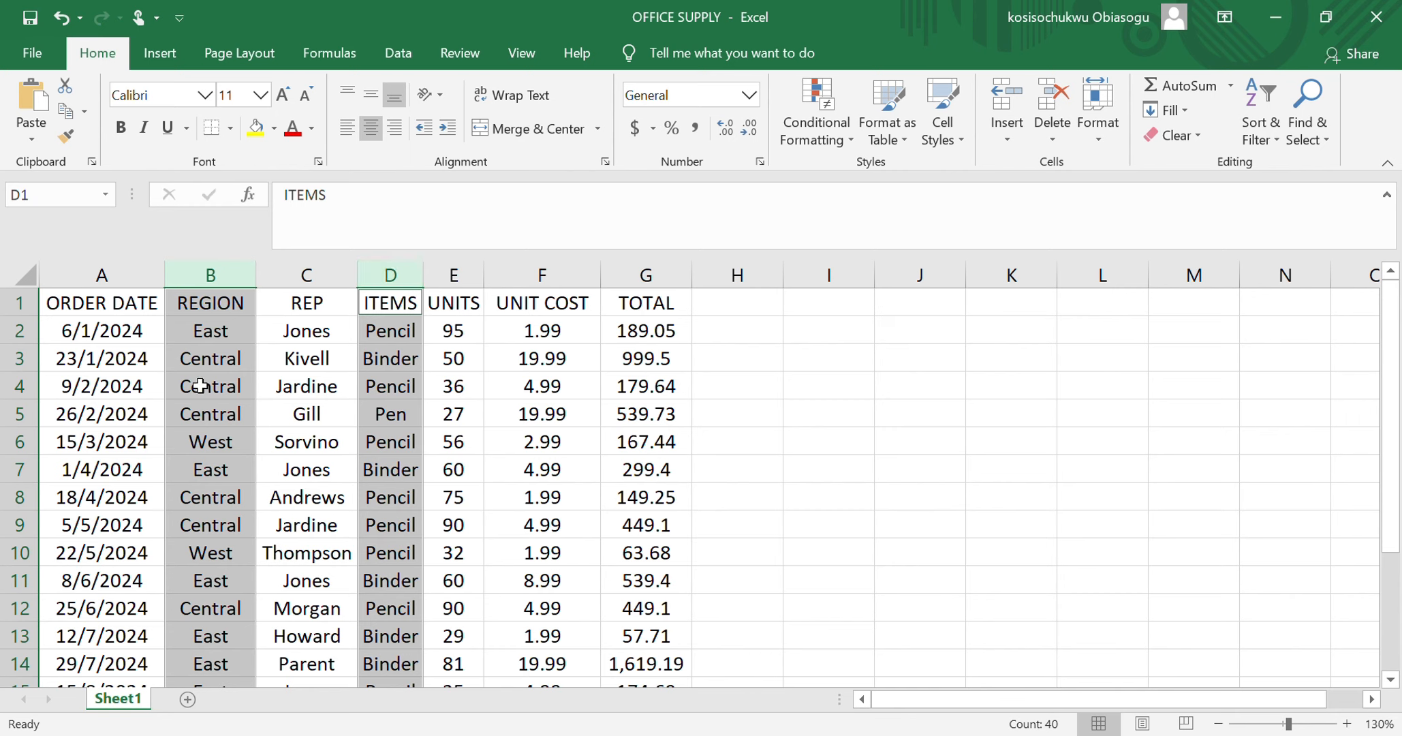
pyautogui.rightClick(396, 429)
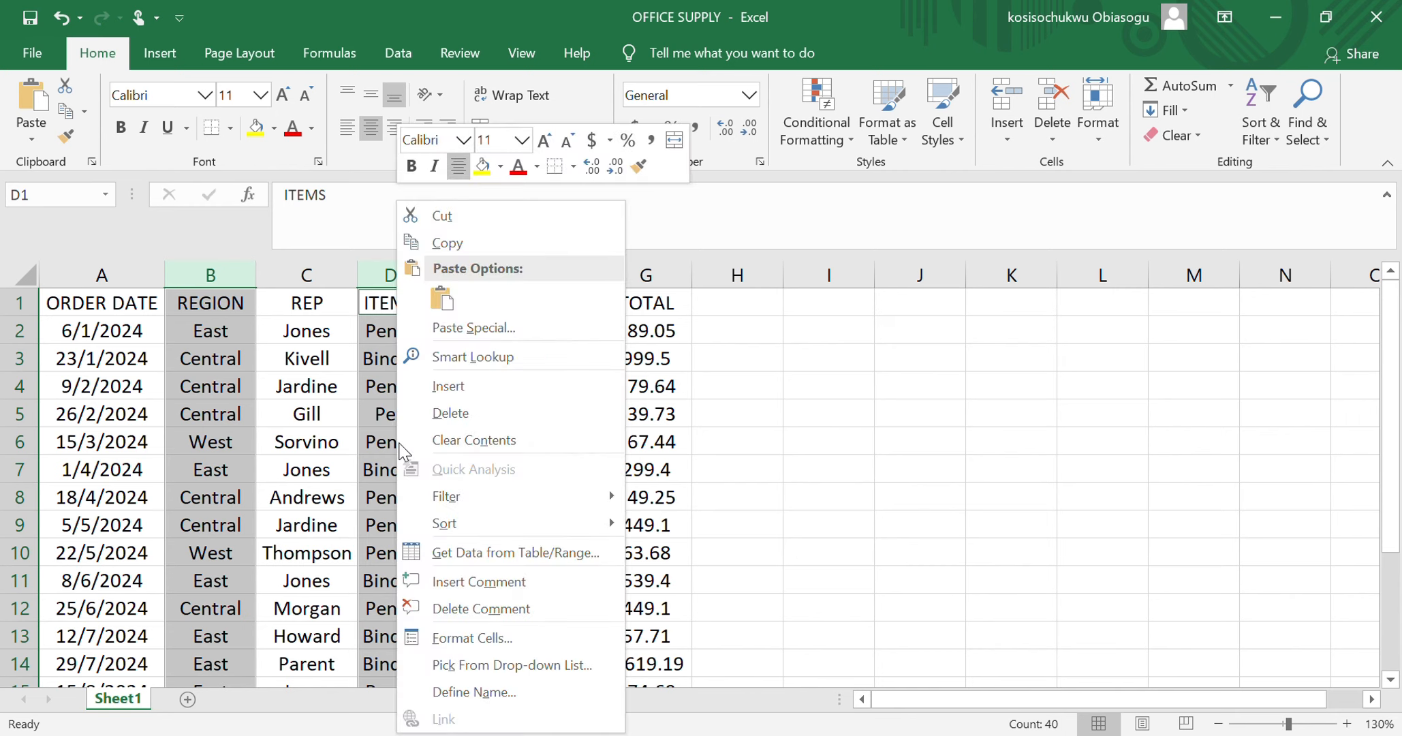
pyautogui.rightClick(385, 279)
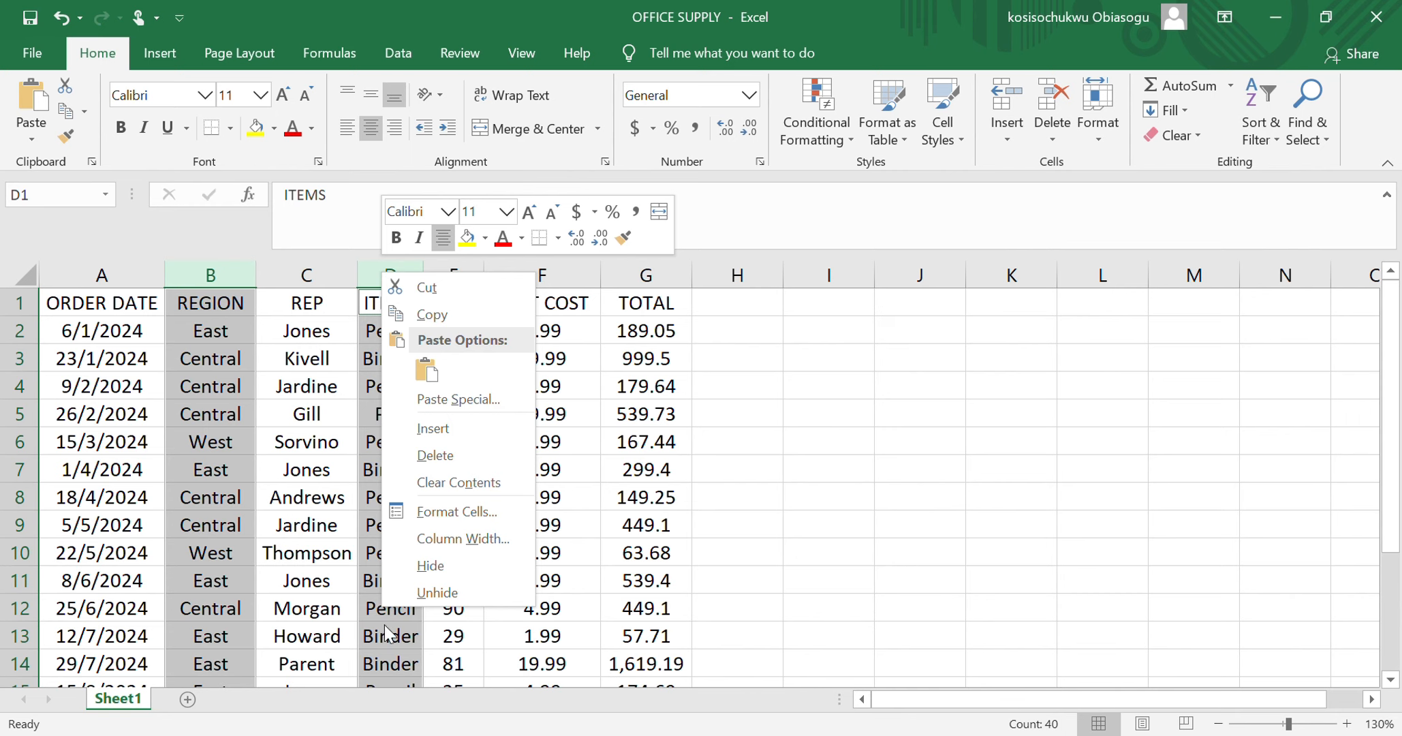
pyautogui.rightClick(393, 643)
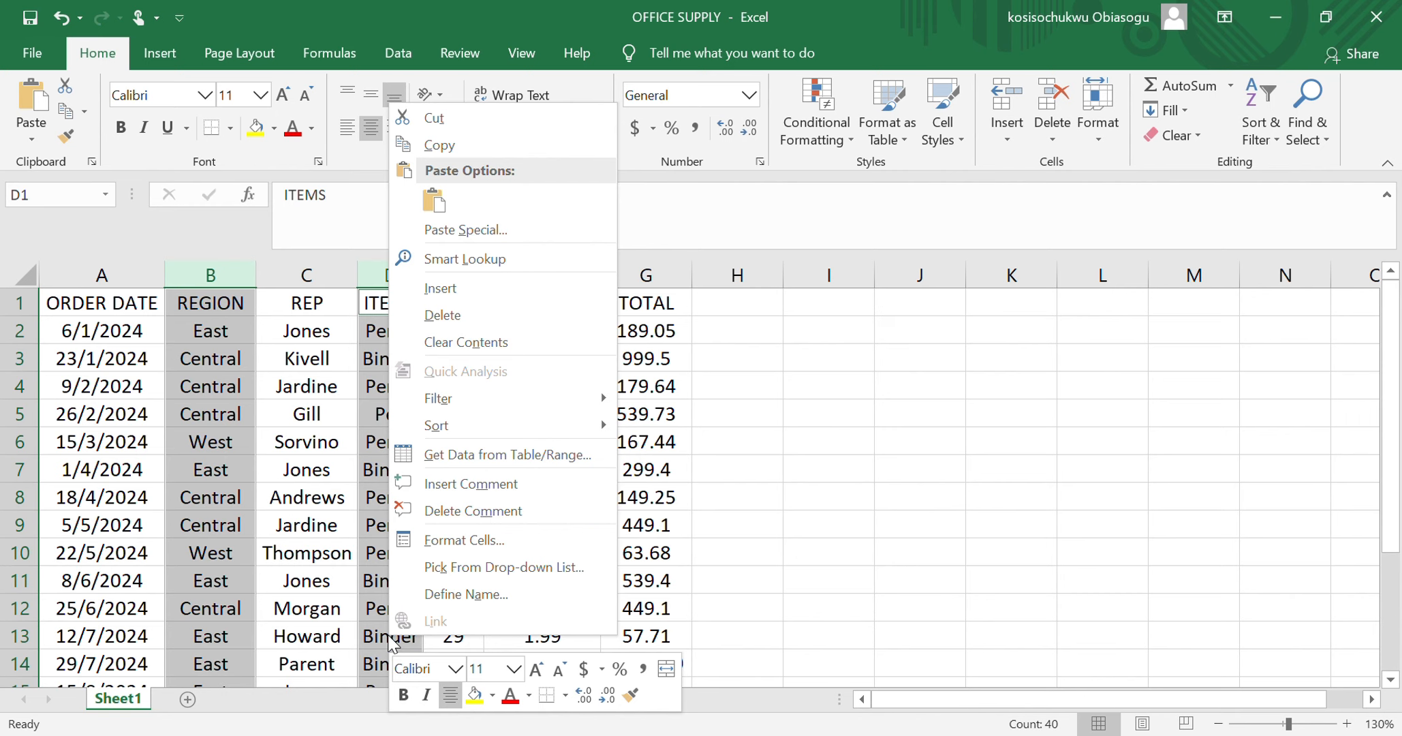
pyautogui.rightClick(376, 272)
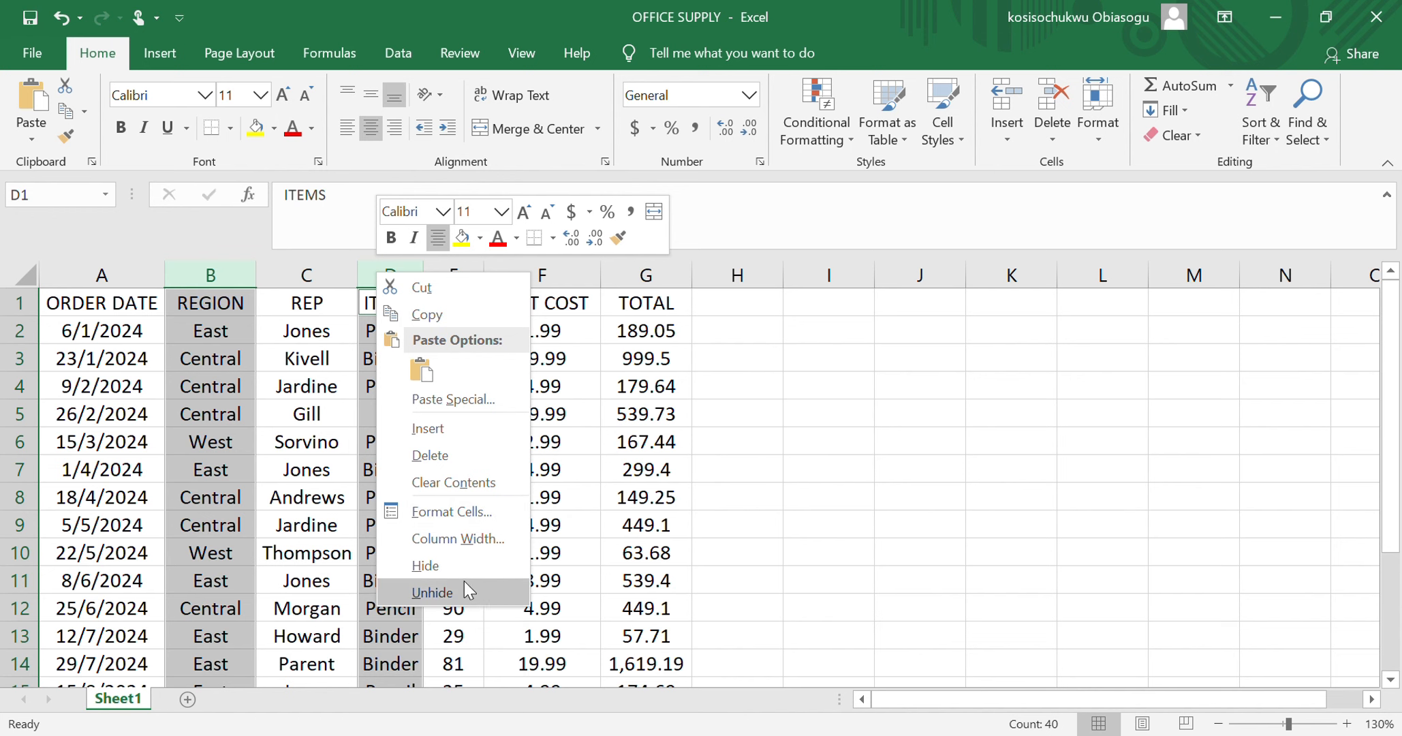
pyautogui.click(436, 565)
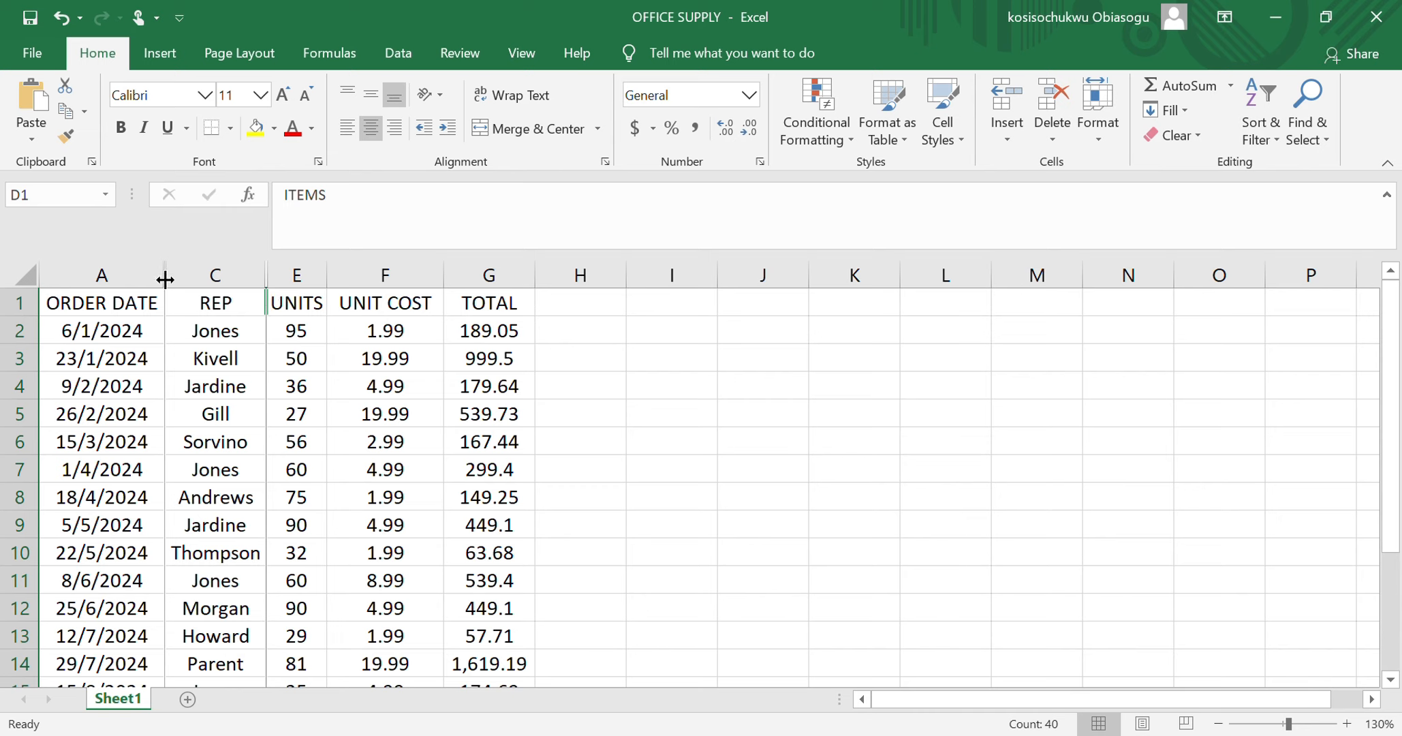
# - Unhide the REGION and ITEMS columns from the hidden boundary beside column A and clear the column selection
pyautogui.moveTo(165, 278); pyautogui.dragTo(170, 278)
pyautogui.doubleClick(169, 278)
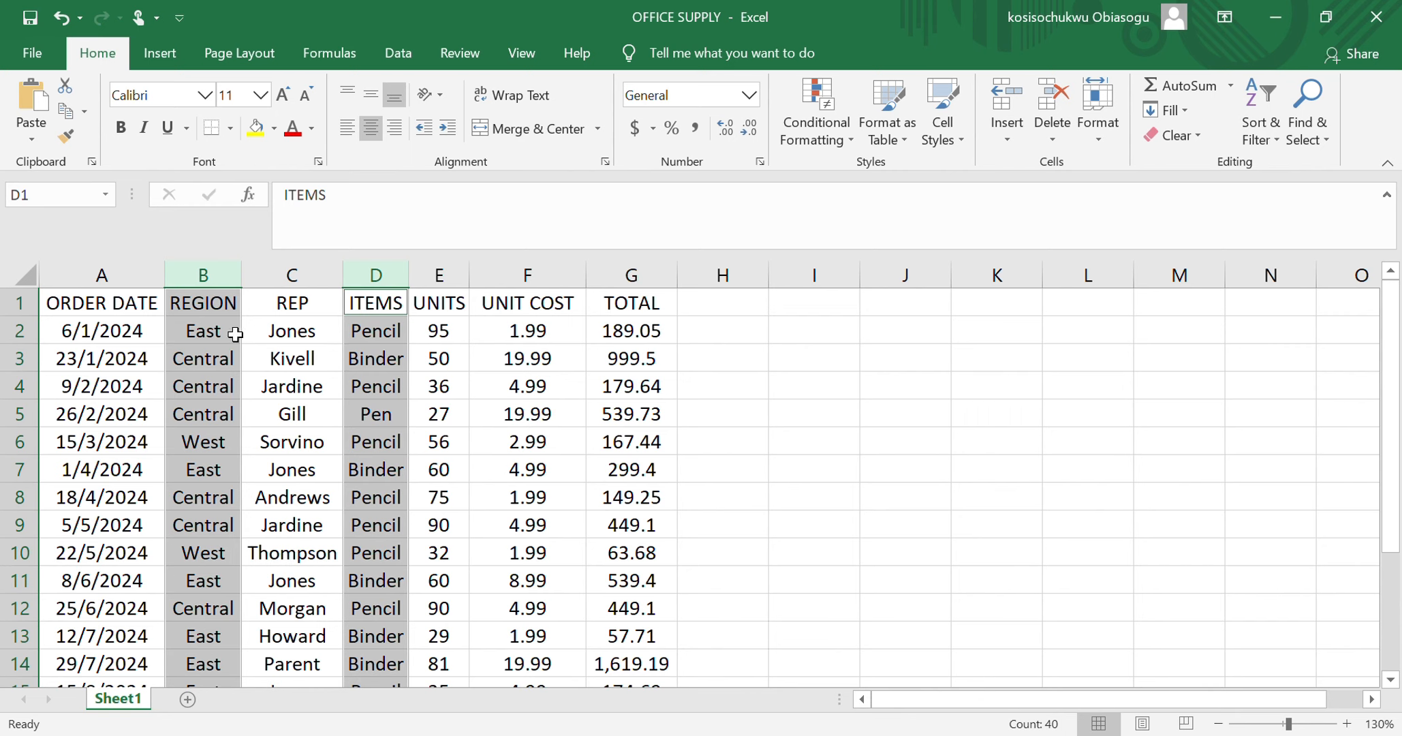
pyautogui.click(746, 432)
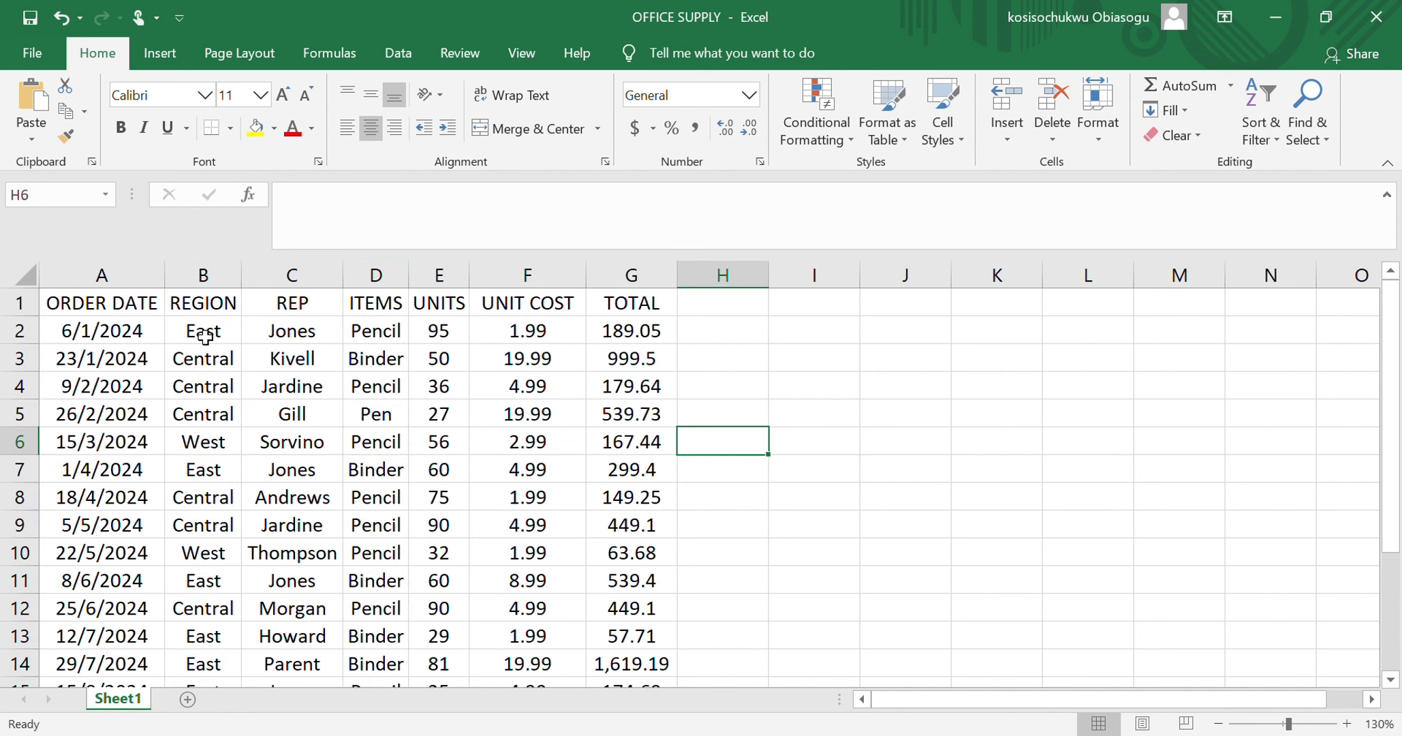
# - Hide row 2 and unhide it from the hidden boundary below the header row
pyautogui.click(22, 332)
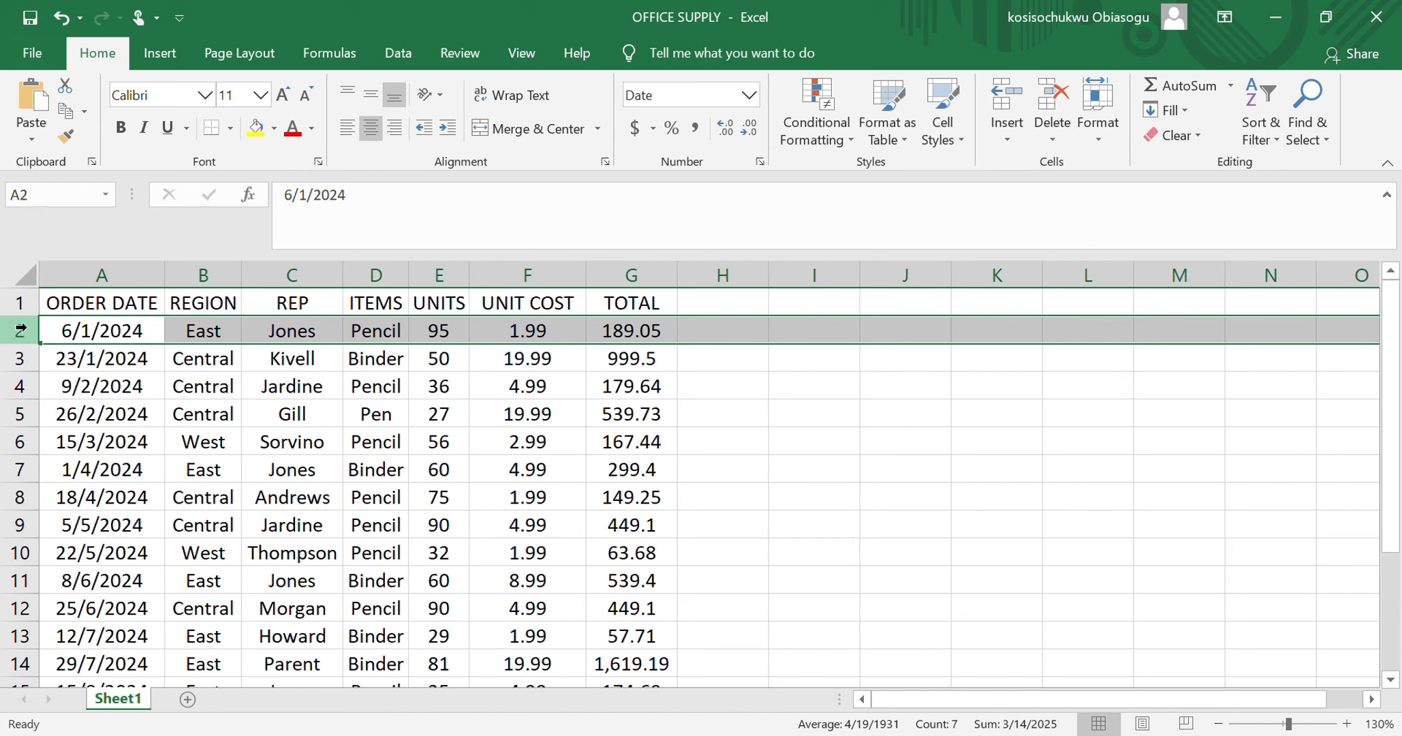
pyautogui.rightClick(21, 330)
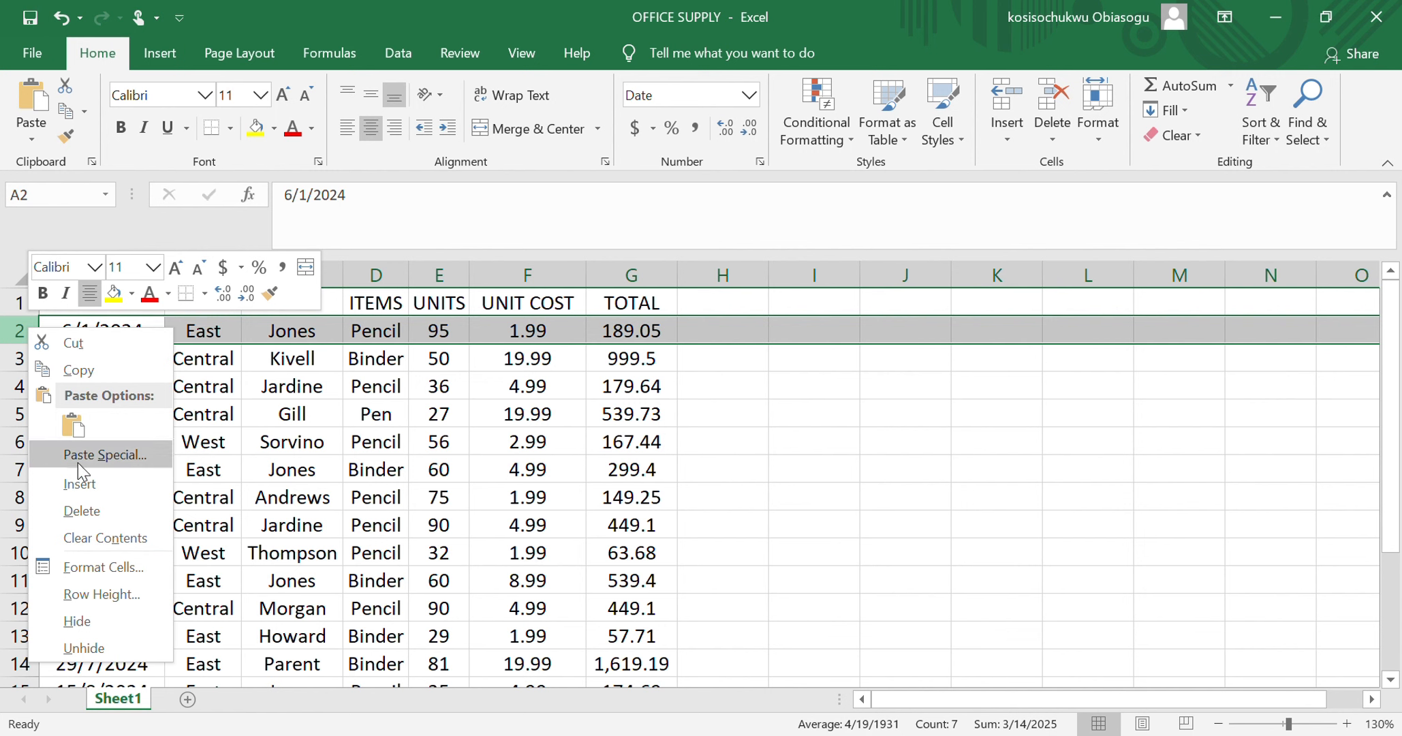
pyautogui.click(78, 621)
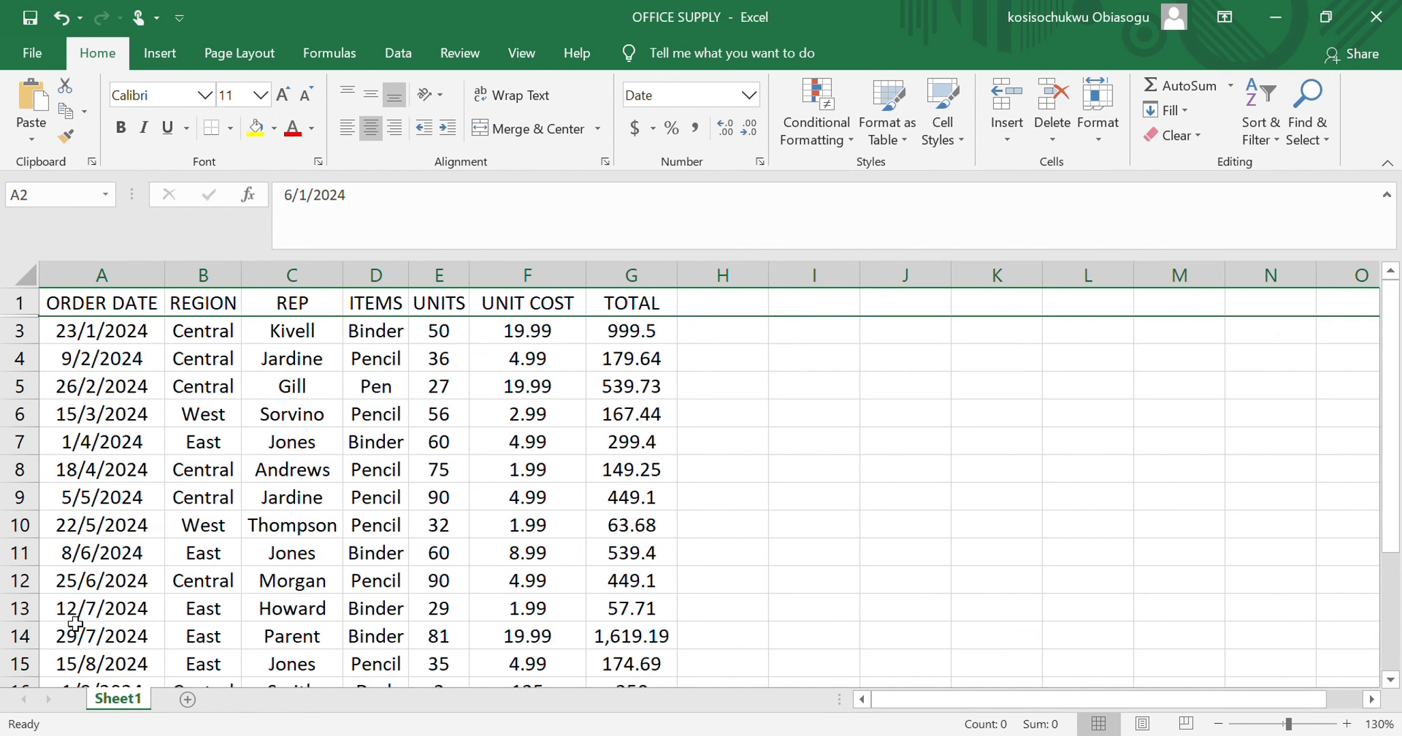
pyautogui.doubleClick(25, 317)
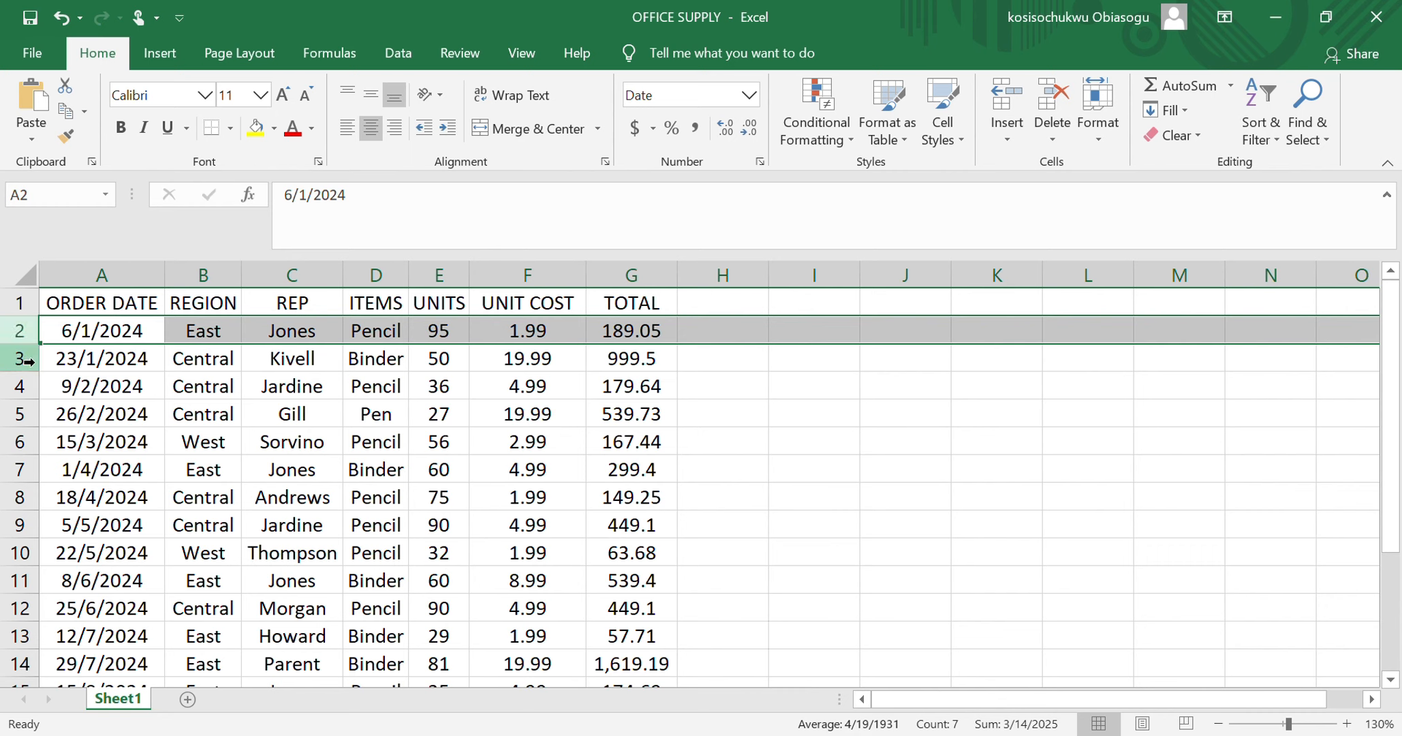
# - Hide the adjacent rows 2 and 3 together and unhide both from the boundary below row 1
pyautogui.keyDown('shift'); pyautogui.click(23, 358); pyautogui.keyUp('shift')
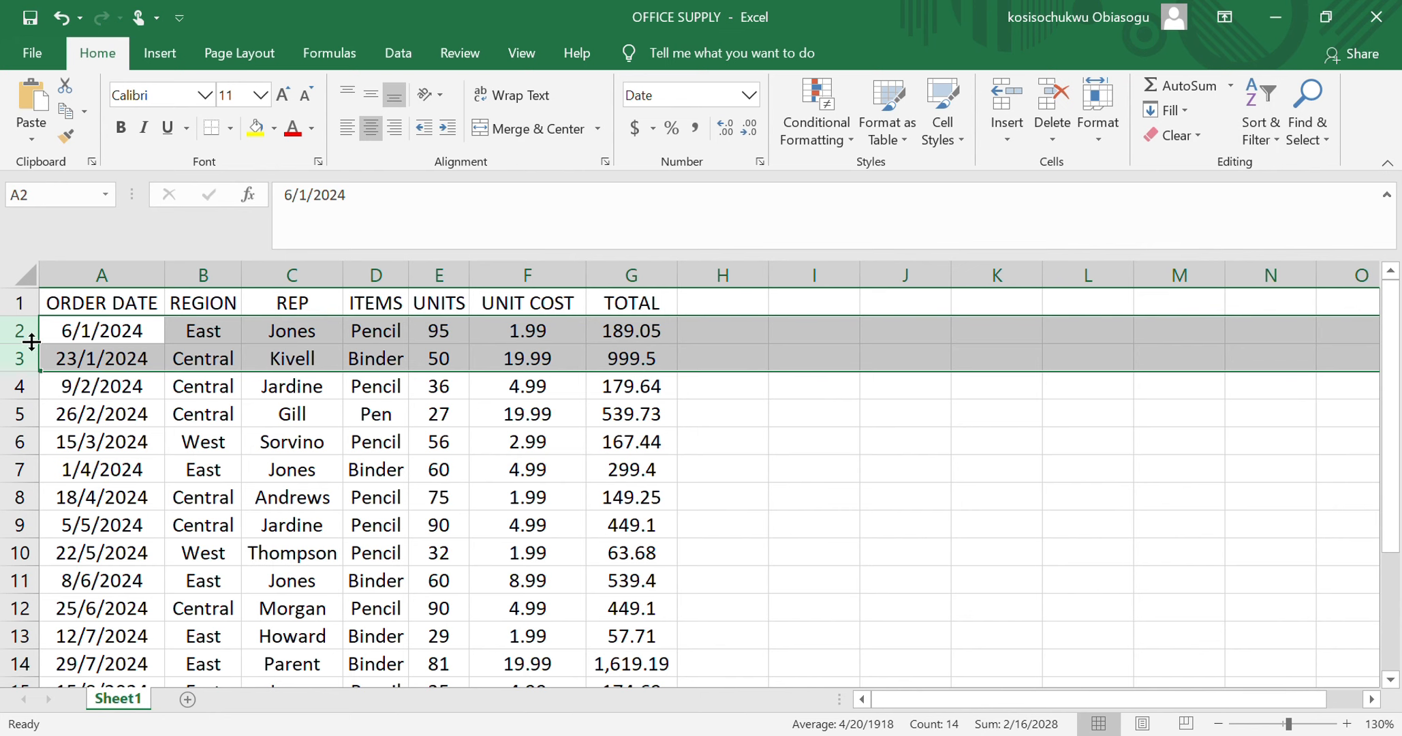
pyautogui.rightClick(14, 330)
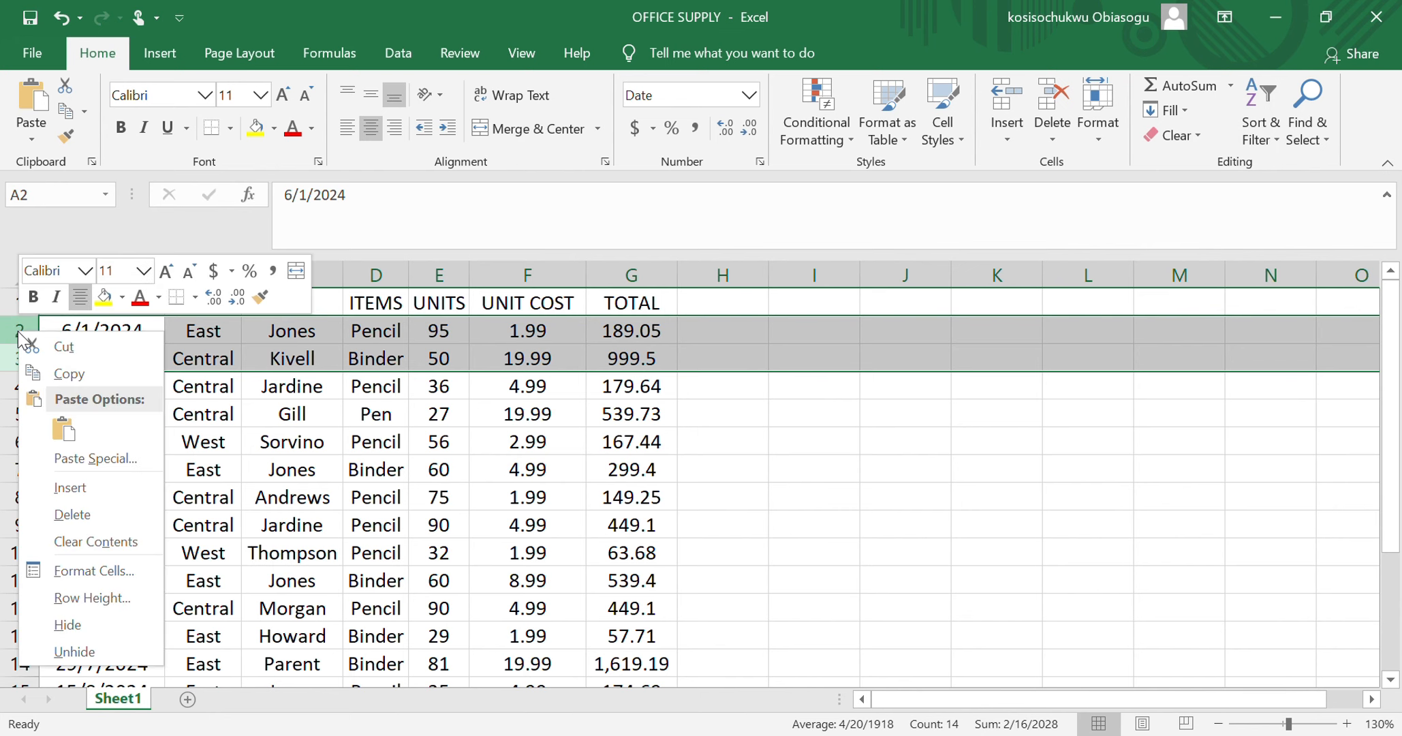
pyautogui.click(68, 624)
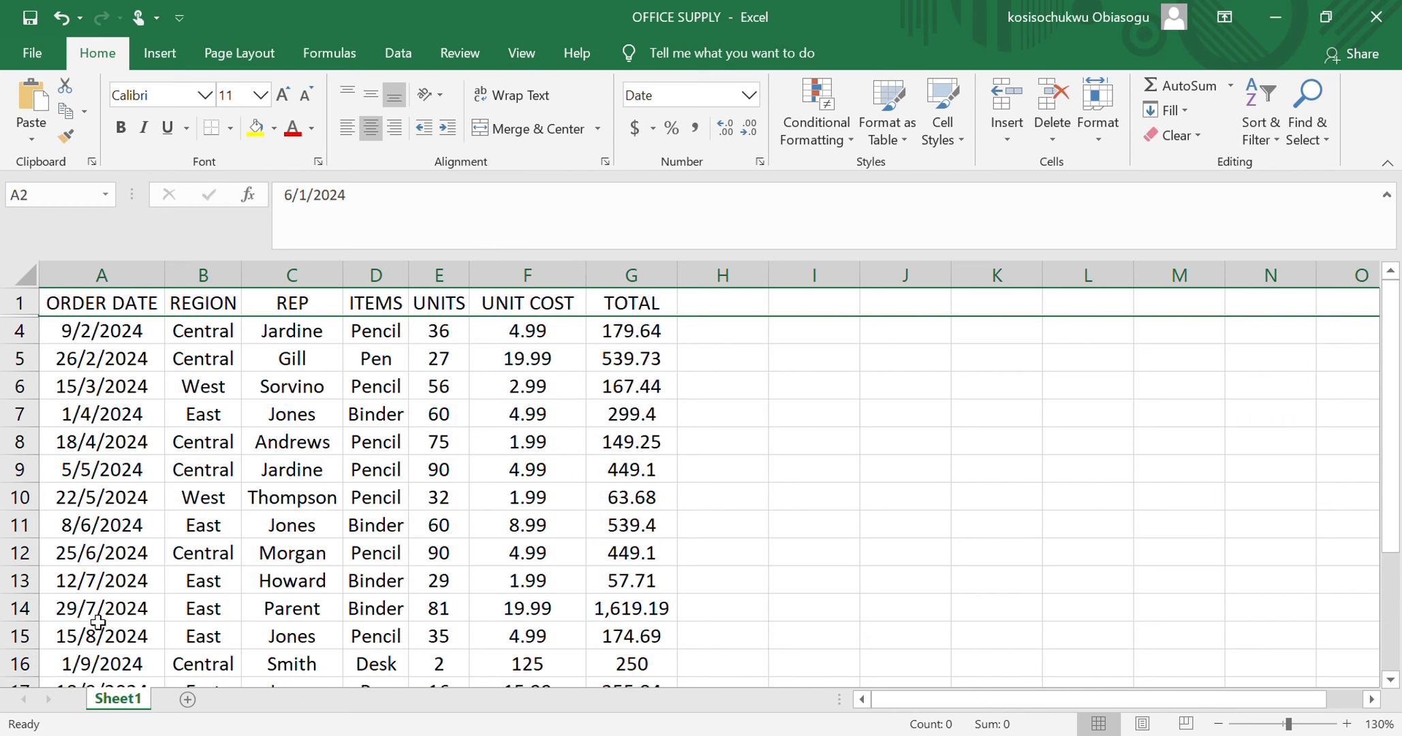
pyautogui.doubleClick(24, 320)
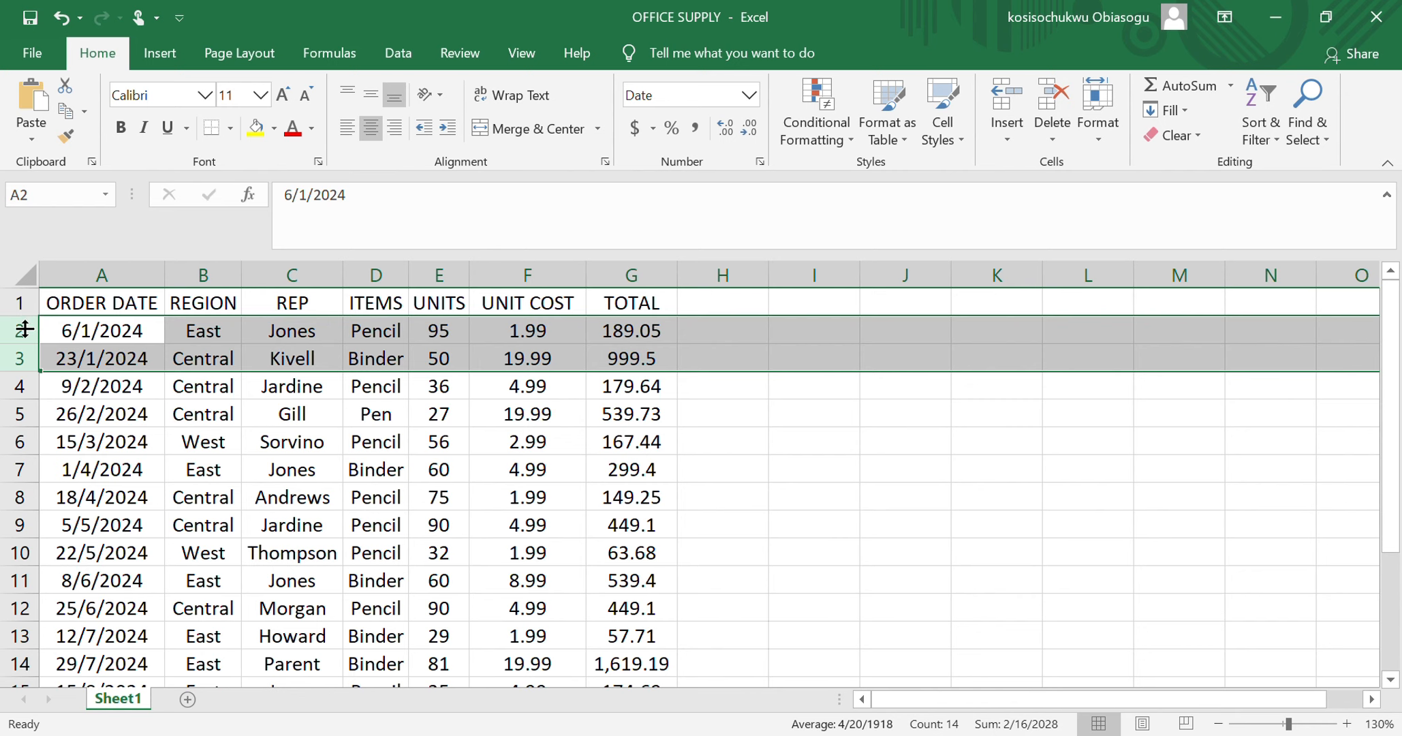
# - Hide the non-adjacent rows 2 and 10 together and unhide both from the hidden boundary below row 1
pyautogui.click(20, 442)
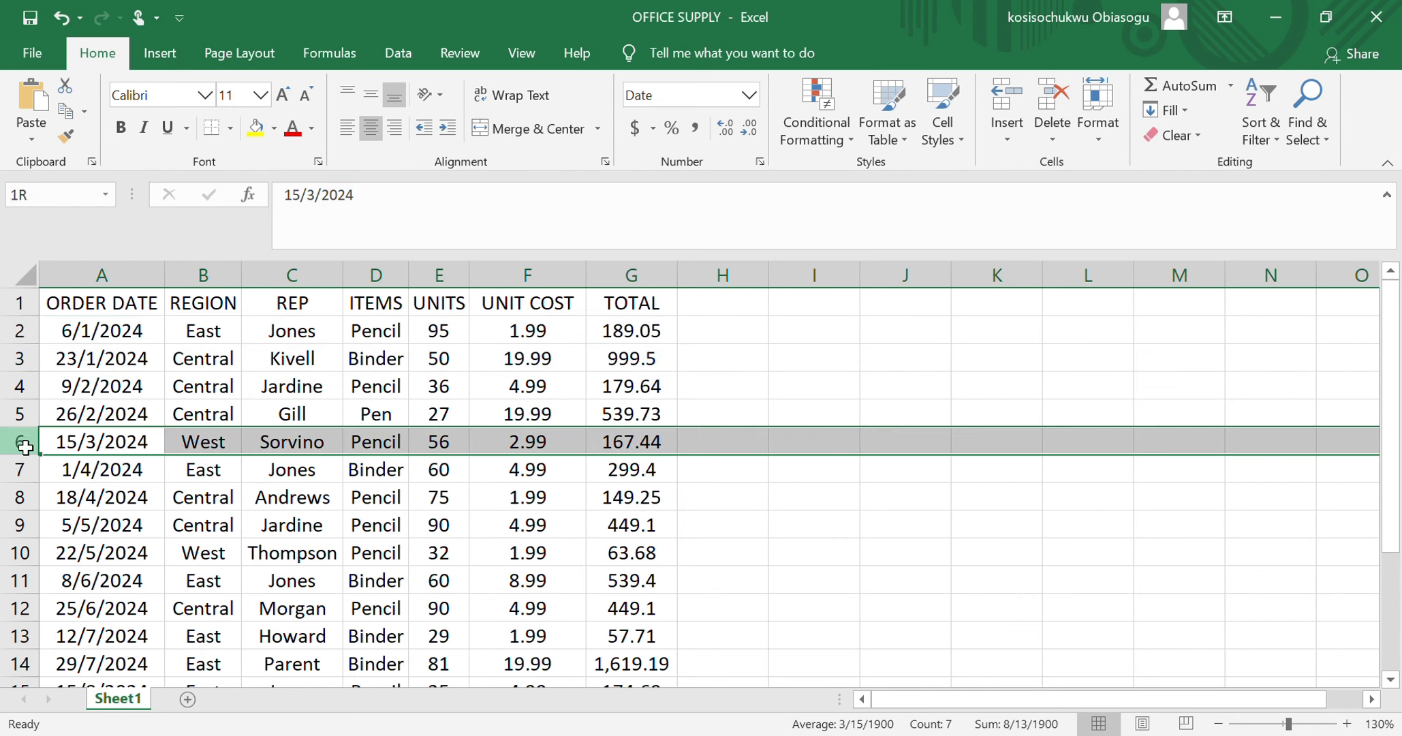
pyautogui.click(22, 331)
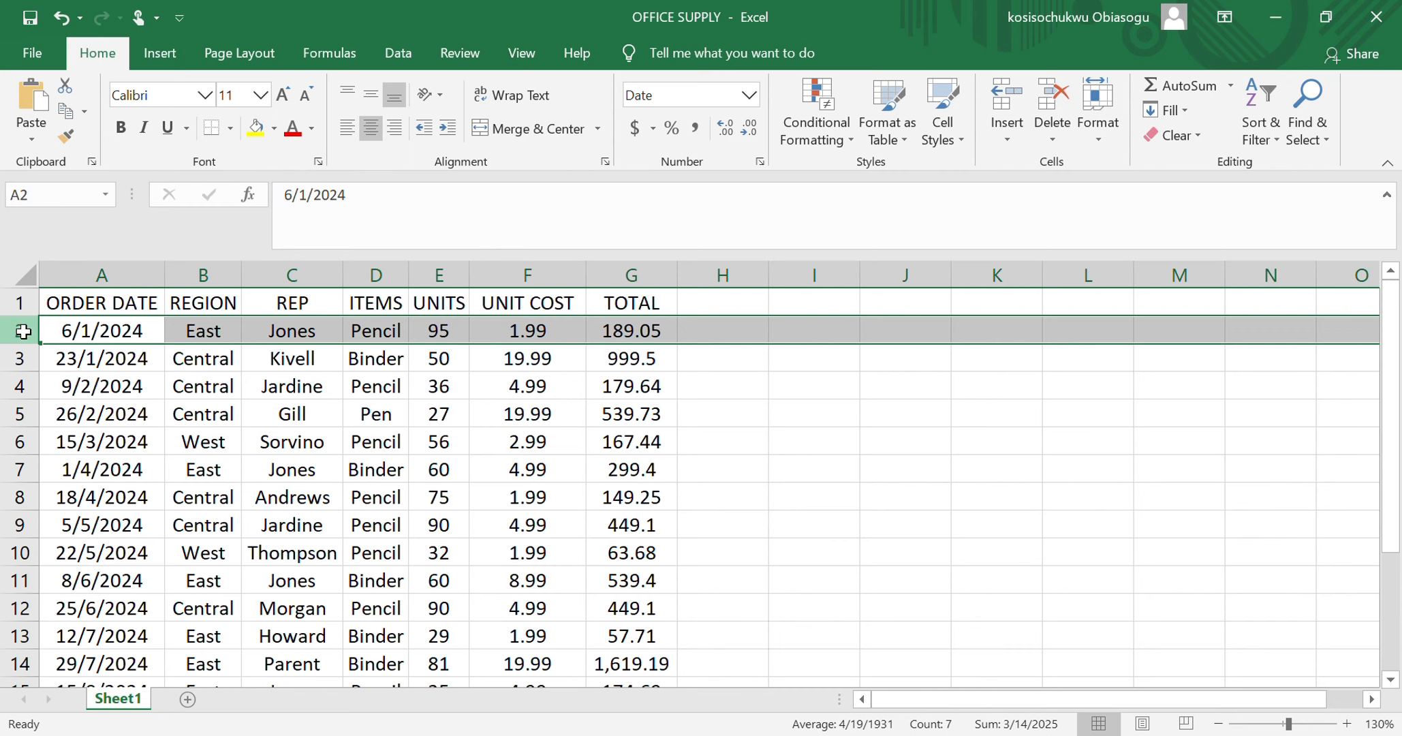
pyautogui.keyDown('ctrl'); pyautogui.click(26, 549); pyautogui.keyUp('ctrl')
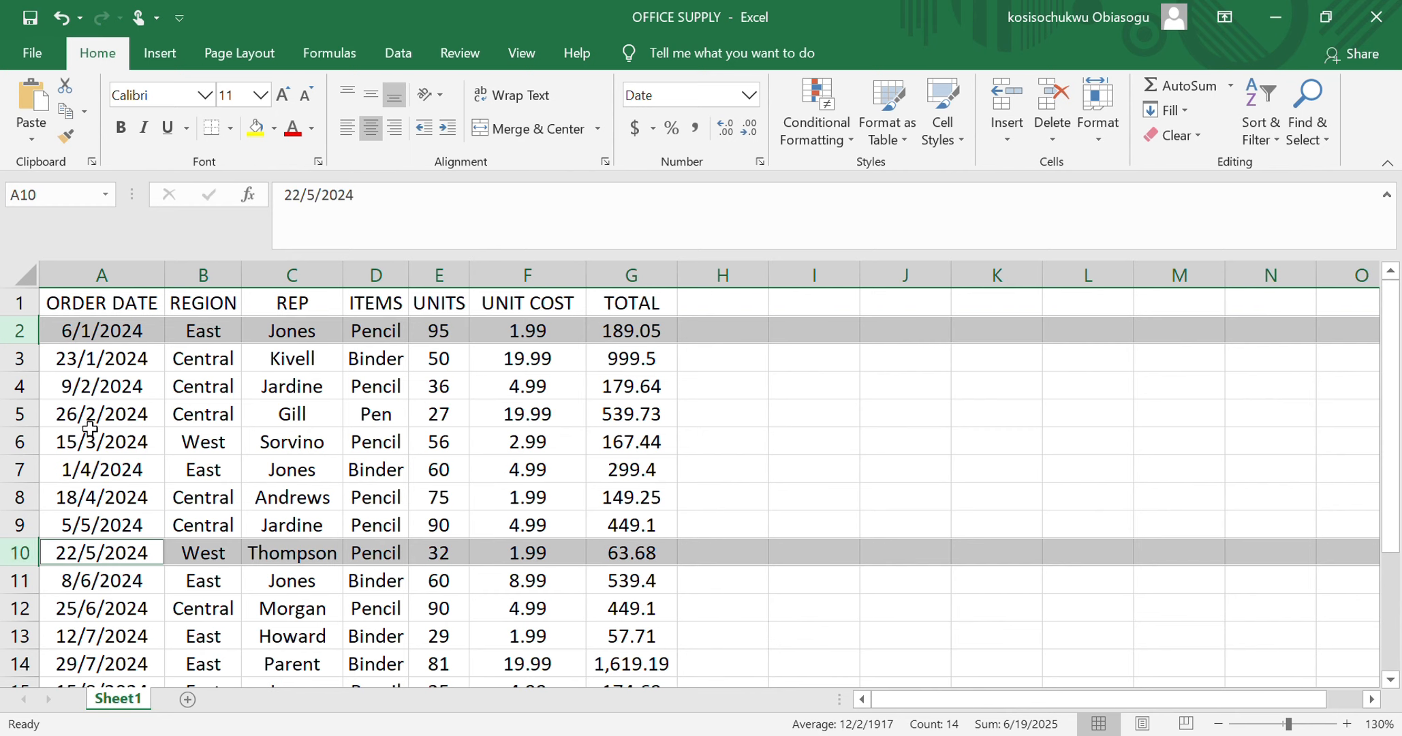
pyautogui.rightClick(19, 556)
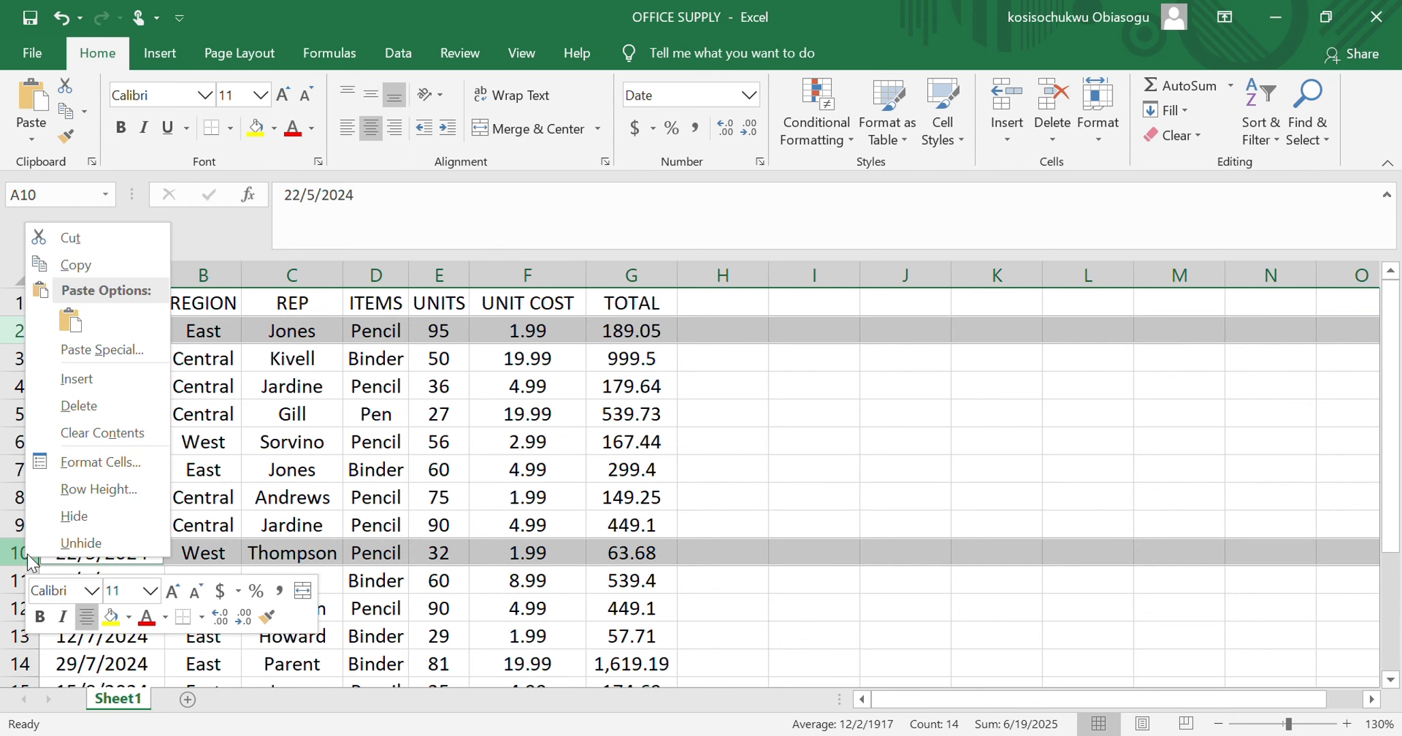
pyautogui.click(61, 515)
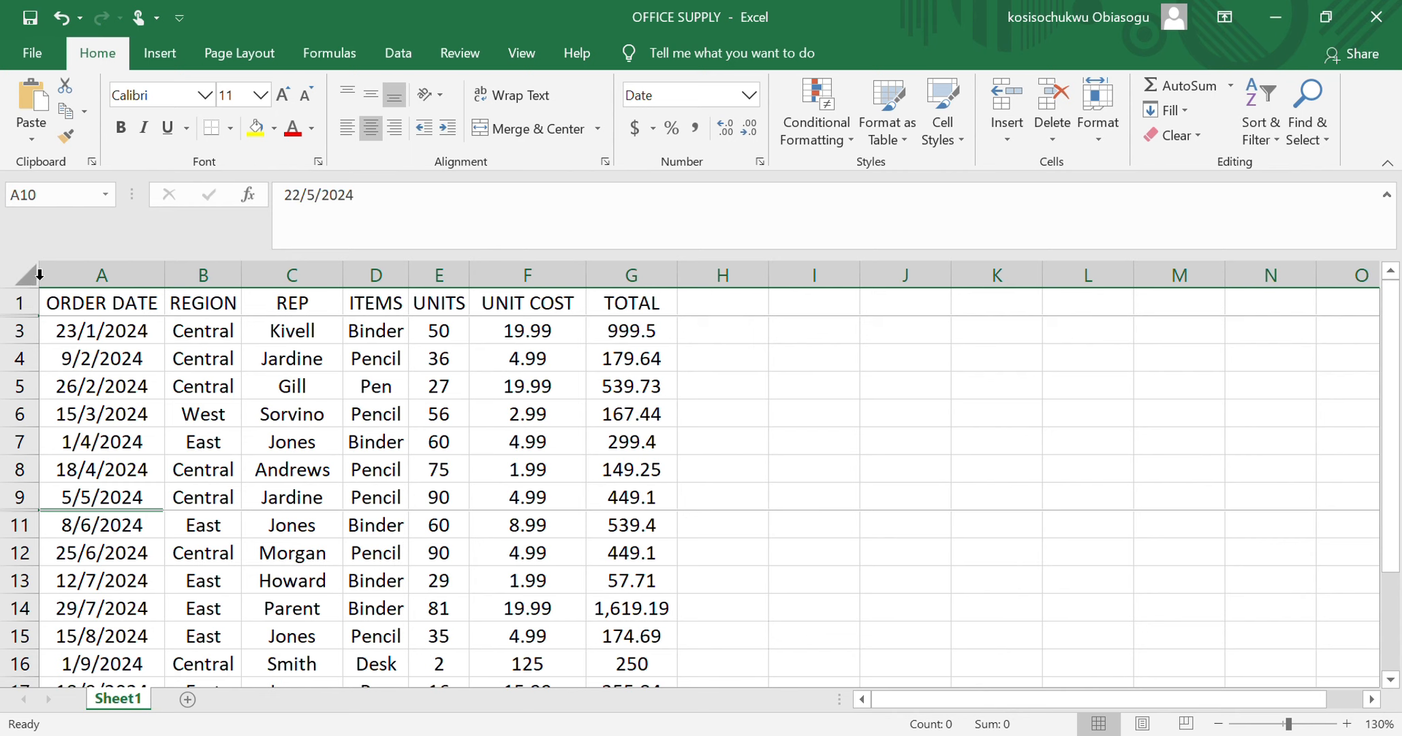
pyautogui.doubleClick(37, 315)
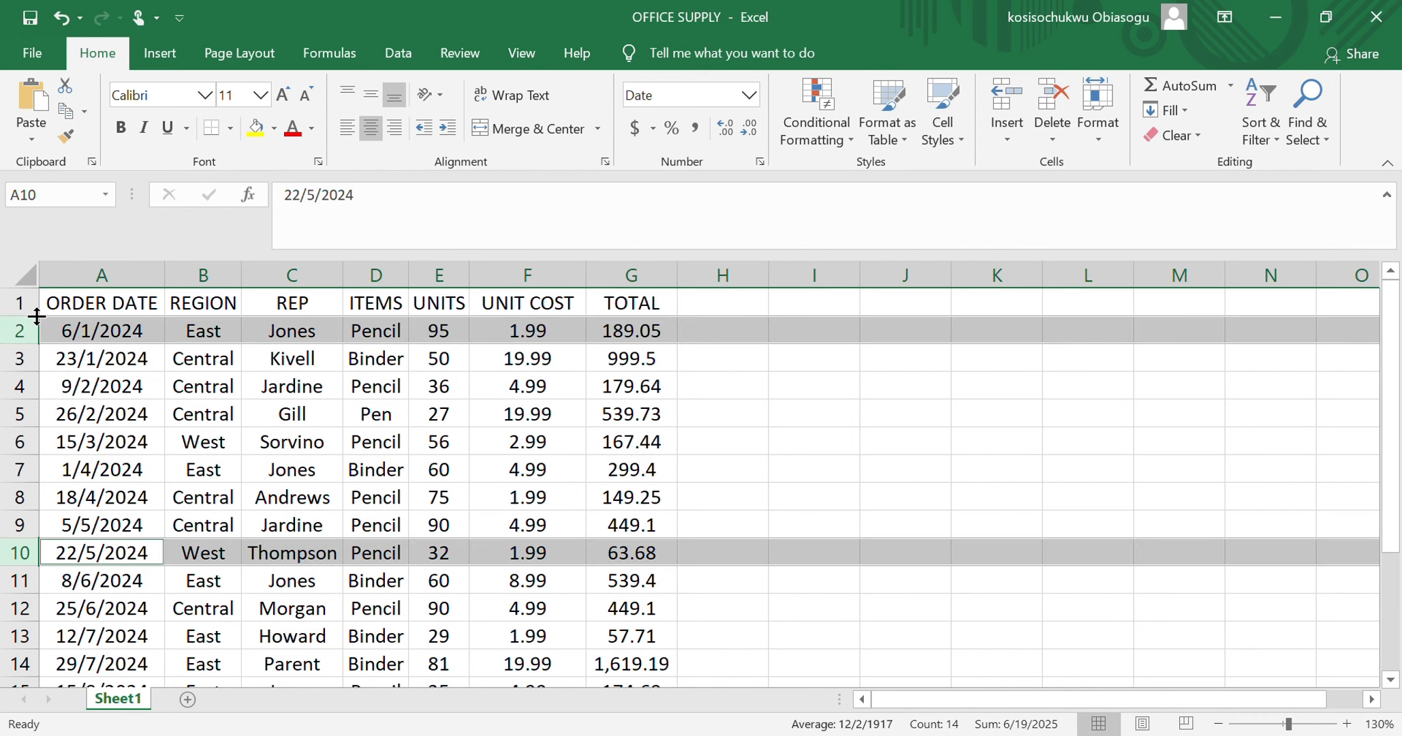